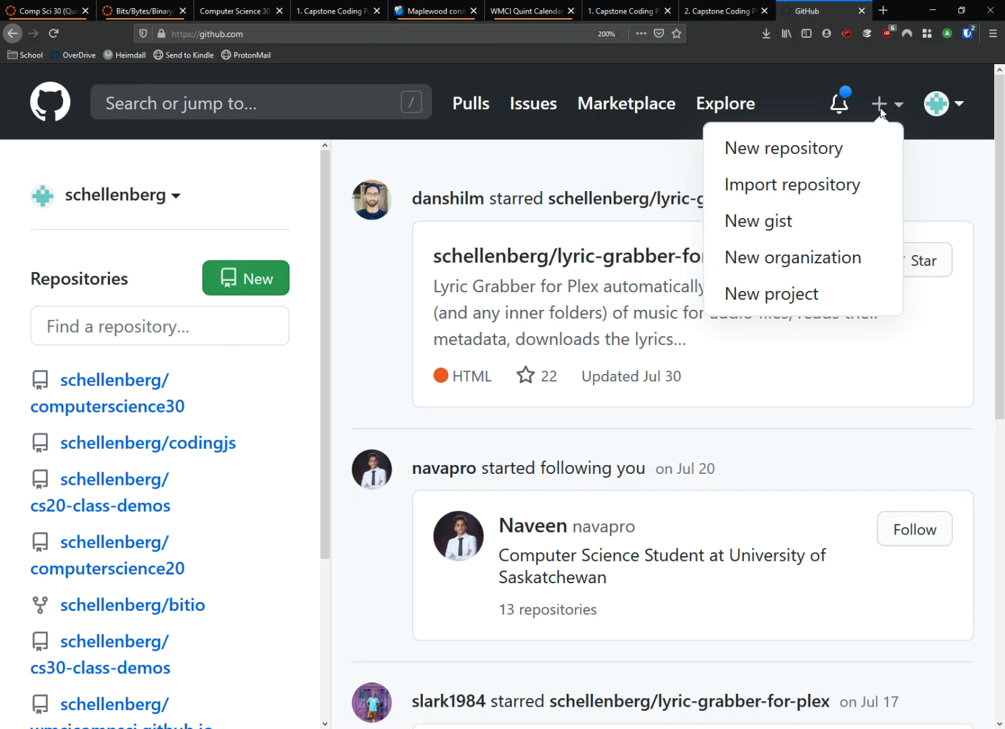
# Step: Start a new repository and name it major-project
pyautogui.click(815, 149)
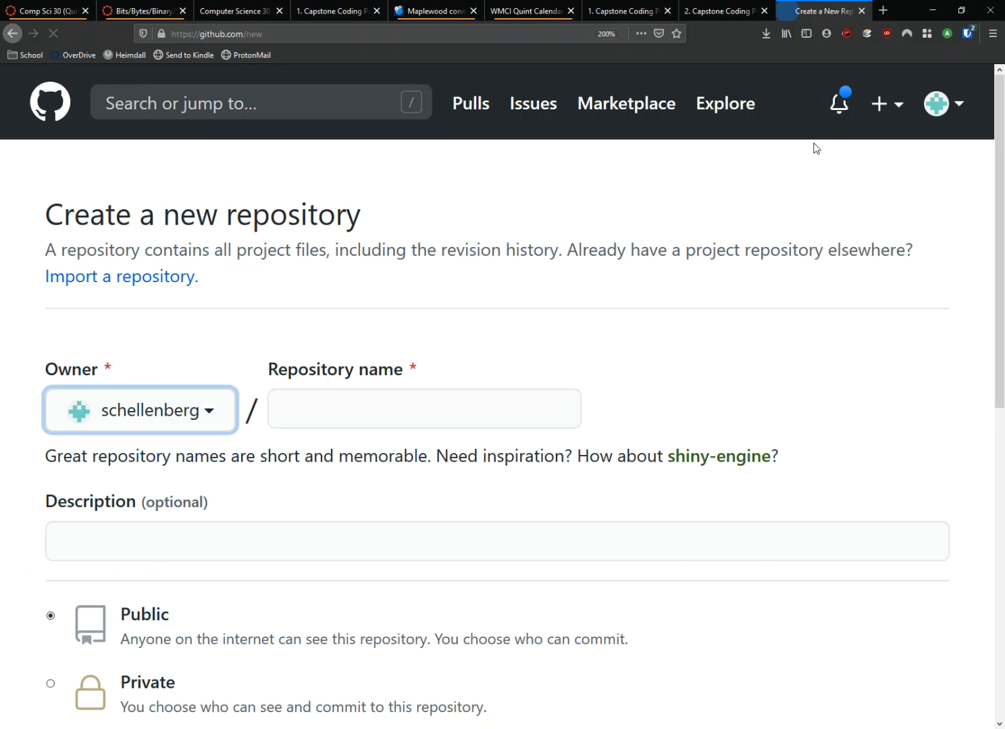
pyautogui.click(391, 420)
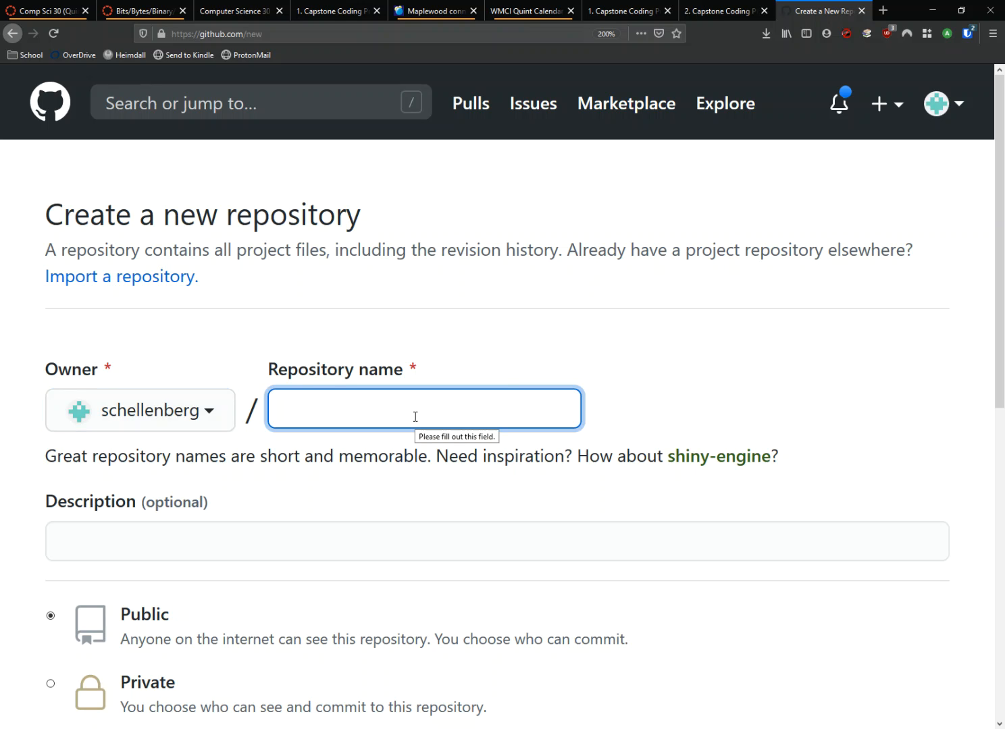
pyautogui.write('major')
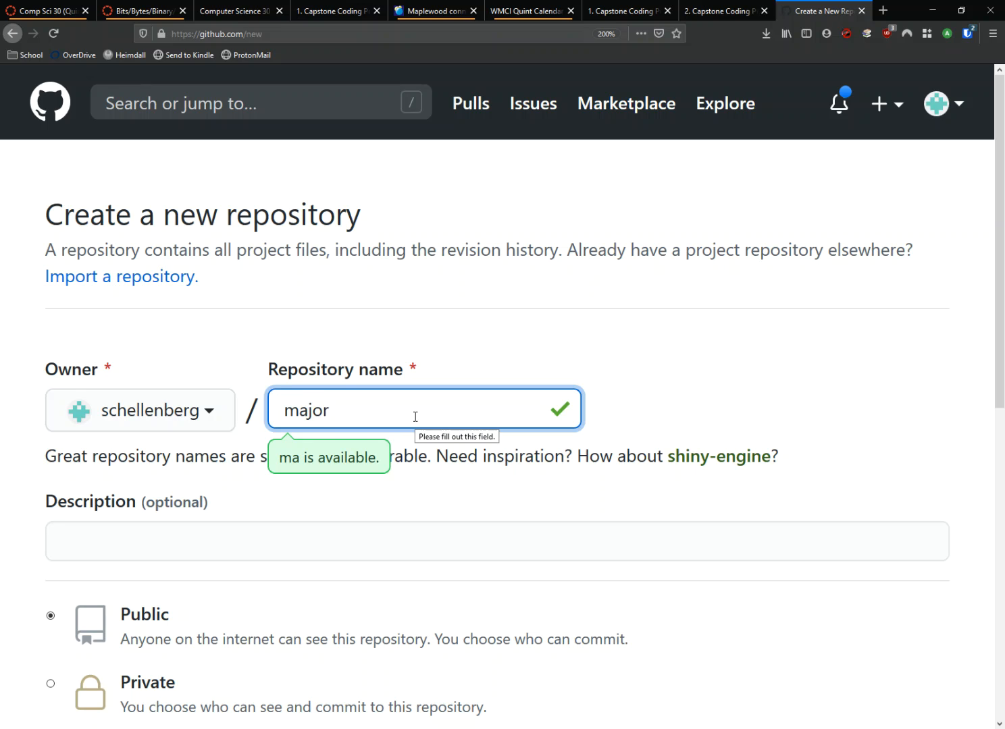
pyautogui.write('-projec')
pyautogui.press('BackSpace')
pyautogui.write('ject')
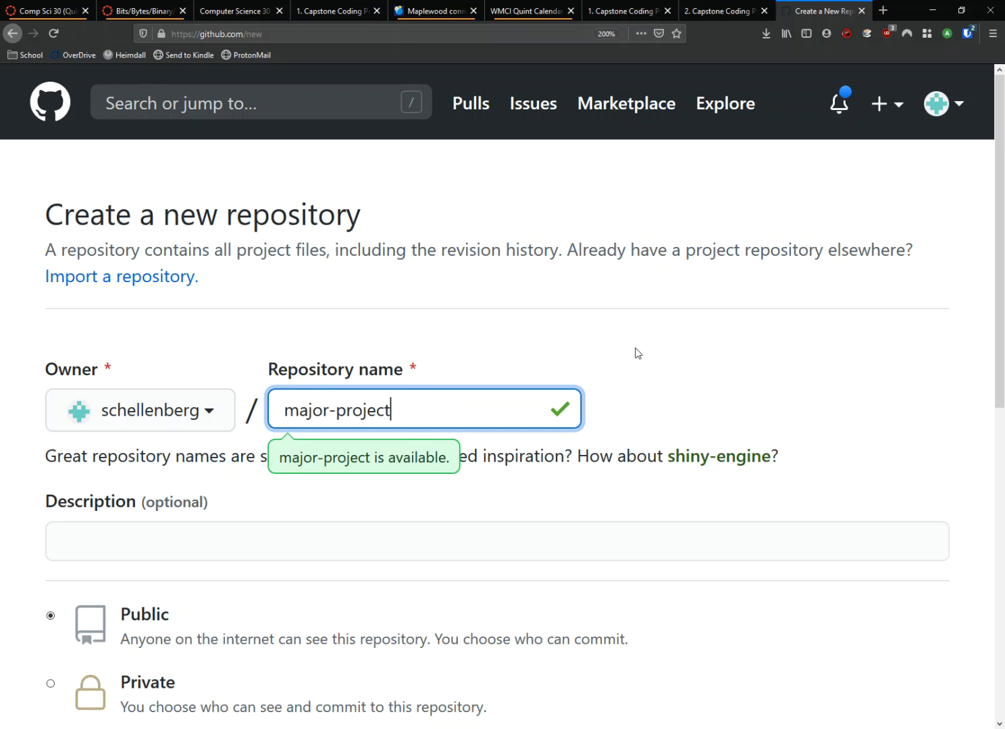
# Step: Set the repository description to "CS30 major project"
pyautogui.scroll(-2, 634, 349)
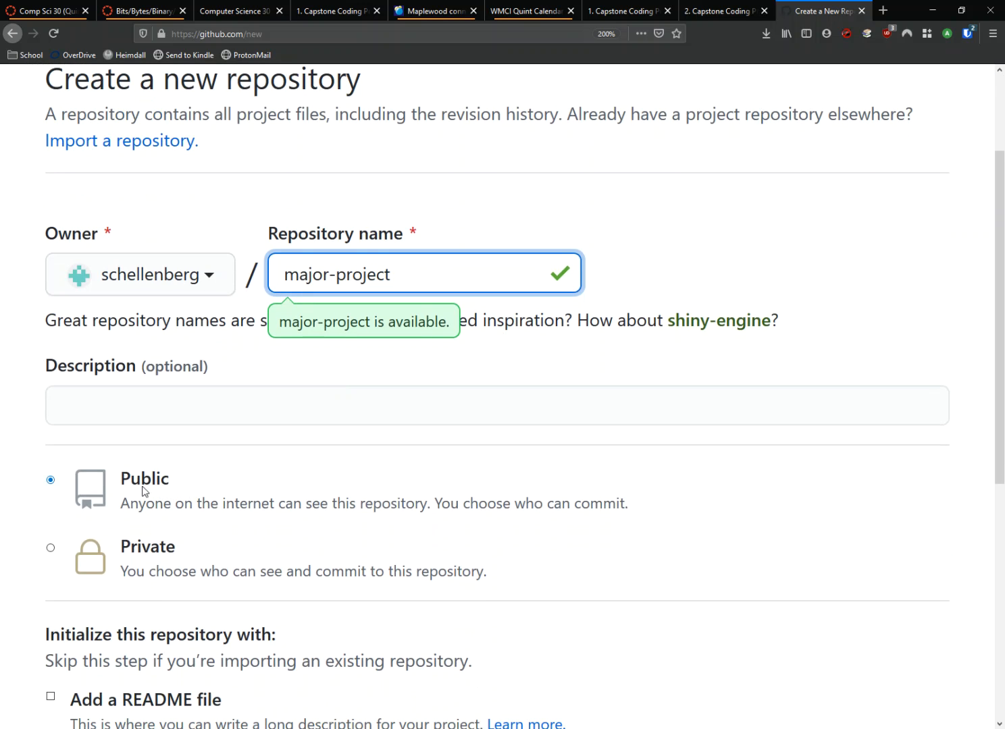
pyautogui.click(170, 408)
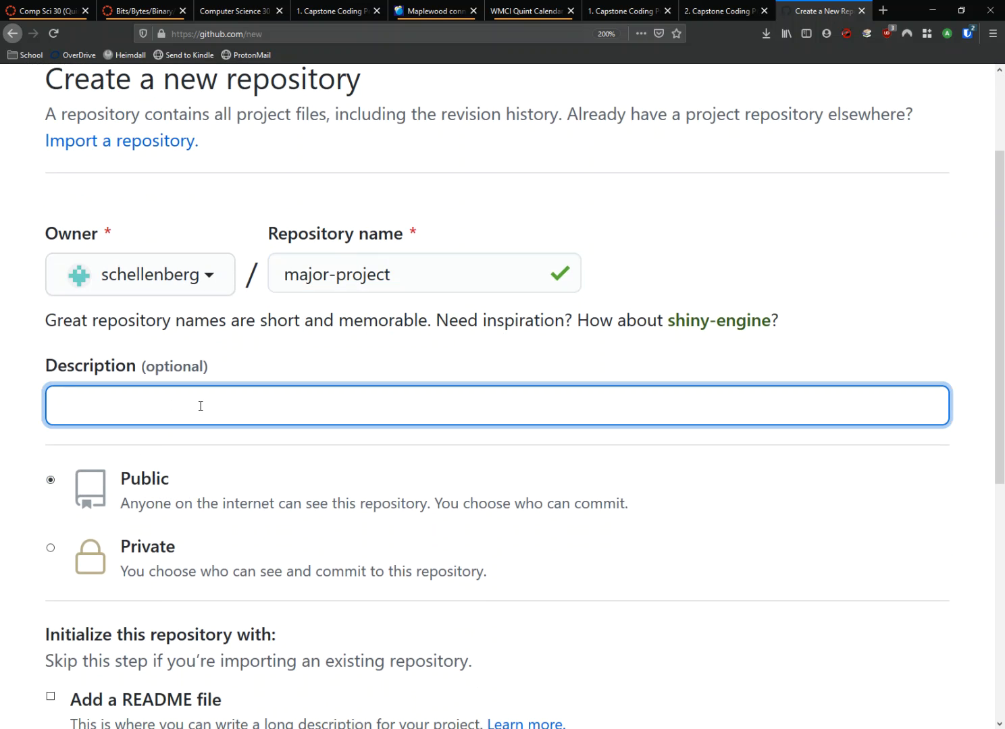
pyautogui.write('CS30 major project')
pyautogui.press('BackSpace')
pyautogui.press('BackSpace')
pyautogui.press('BackSpace')
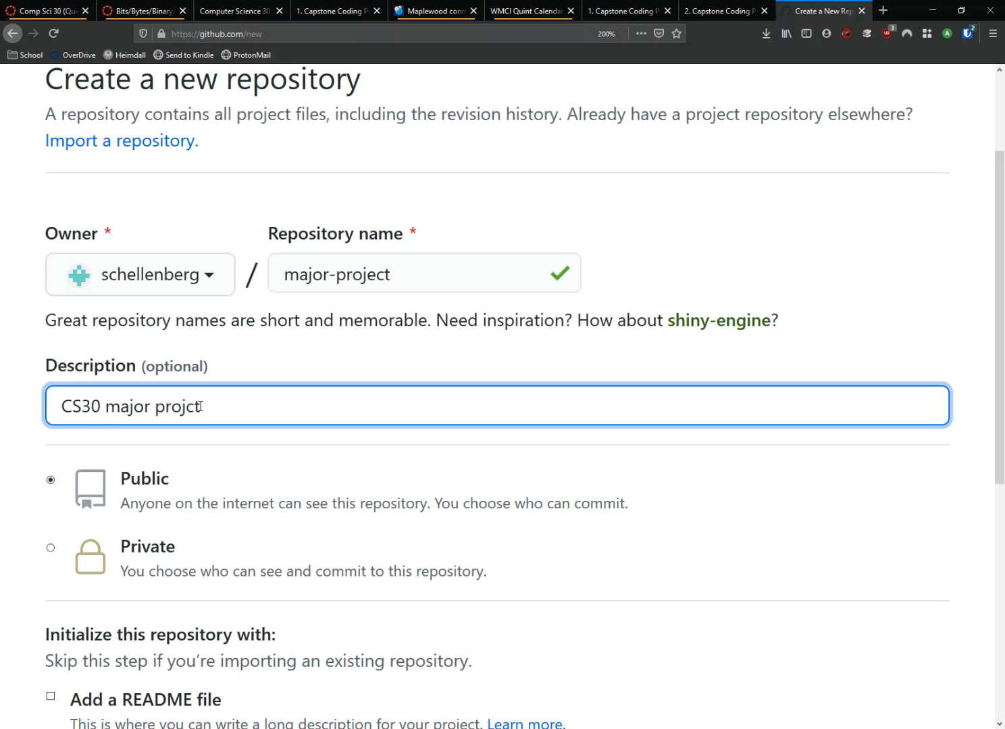
pyautogui.write('ect')
# Step: Include a README file in the initial contents and create the public repository
pyautogui.scroll(-2, 397, 344)
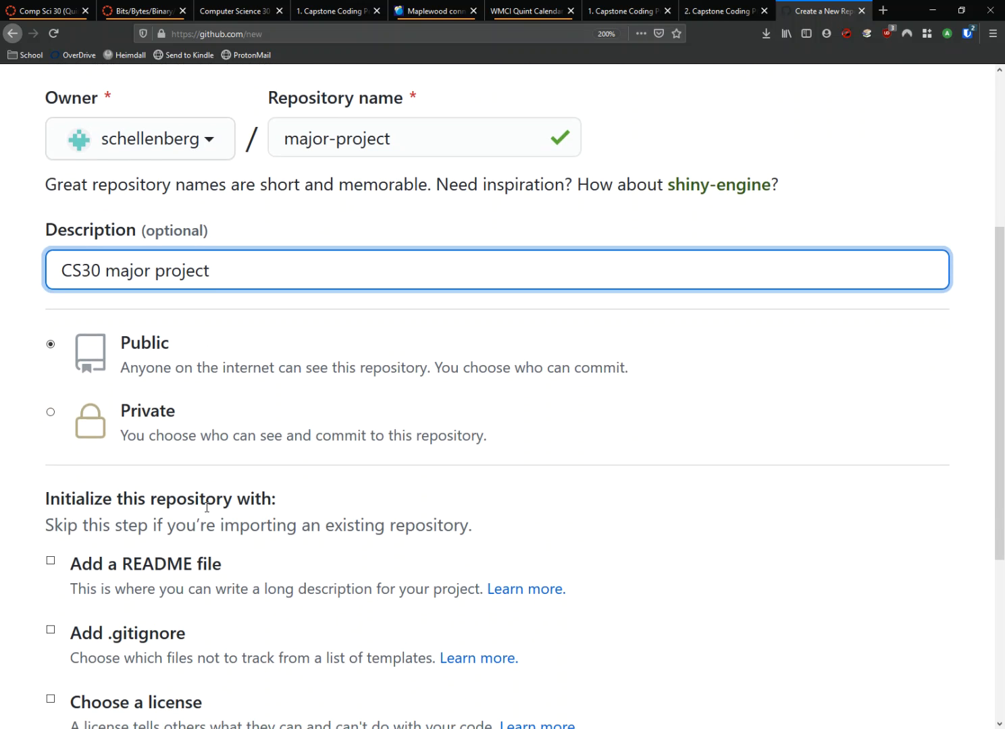
pyautogui.click(50, 564)
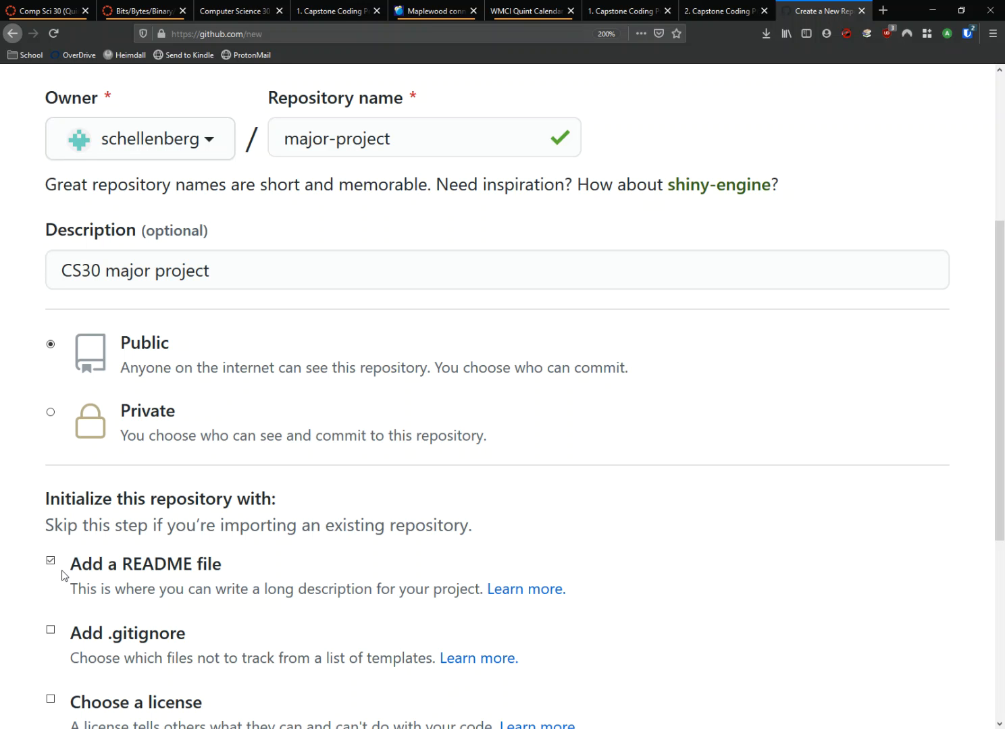
pyautogui.scroll(-2, 664, 442)
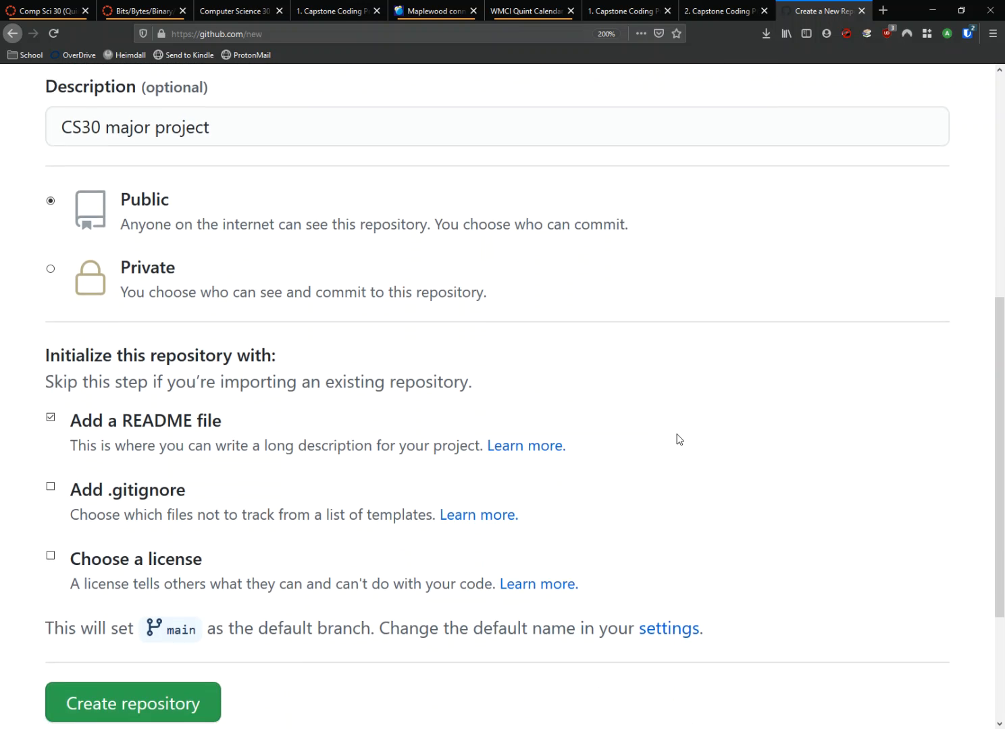
pyautogui.scroll(-2, 679, 439)
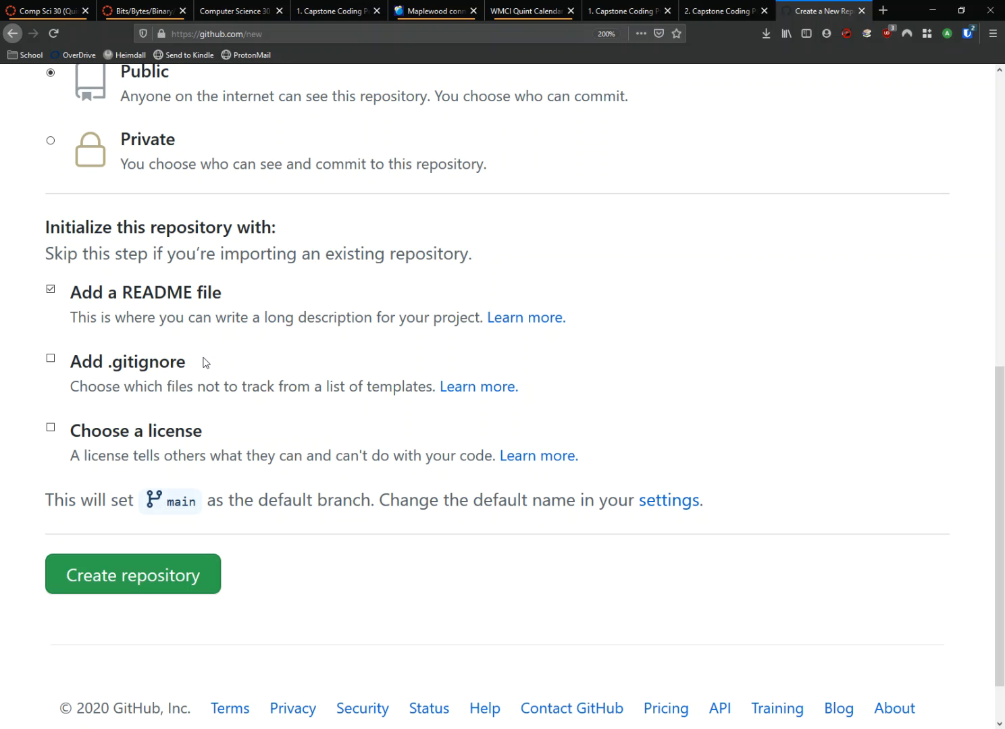
pyautogui.click(185, 581)
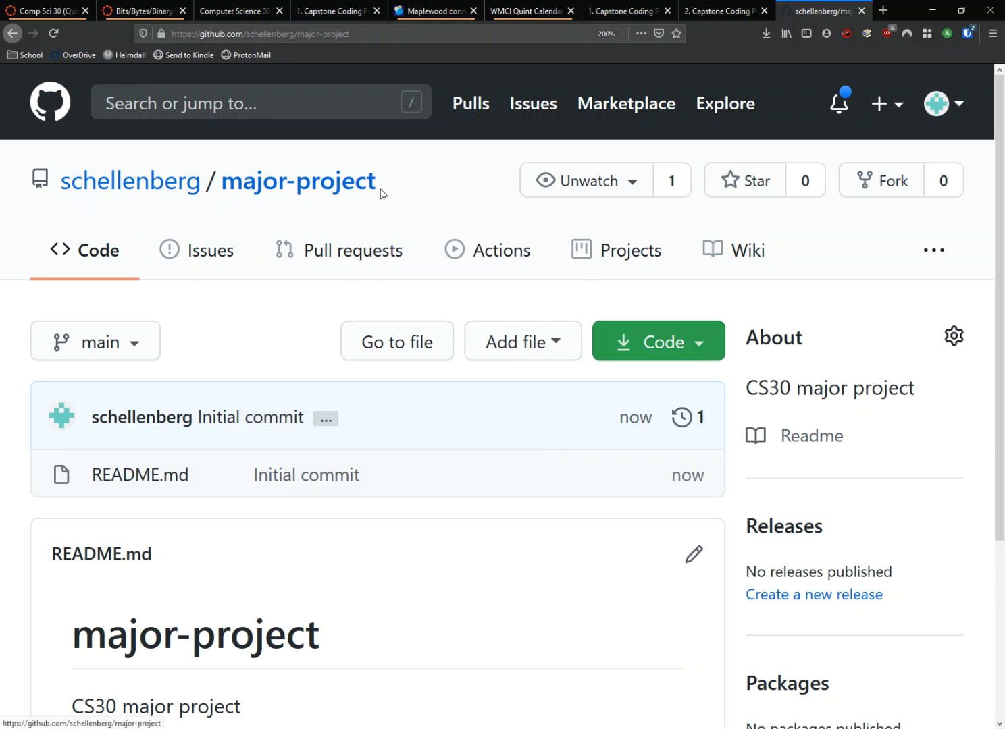
# Step: Start a new file in the major-project repository and name it proposal.md
pyautogui.hotkey('ctrl', '-')
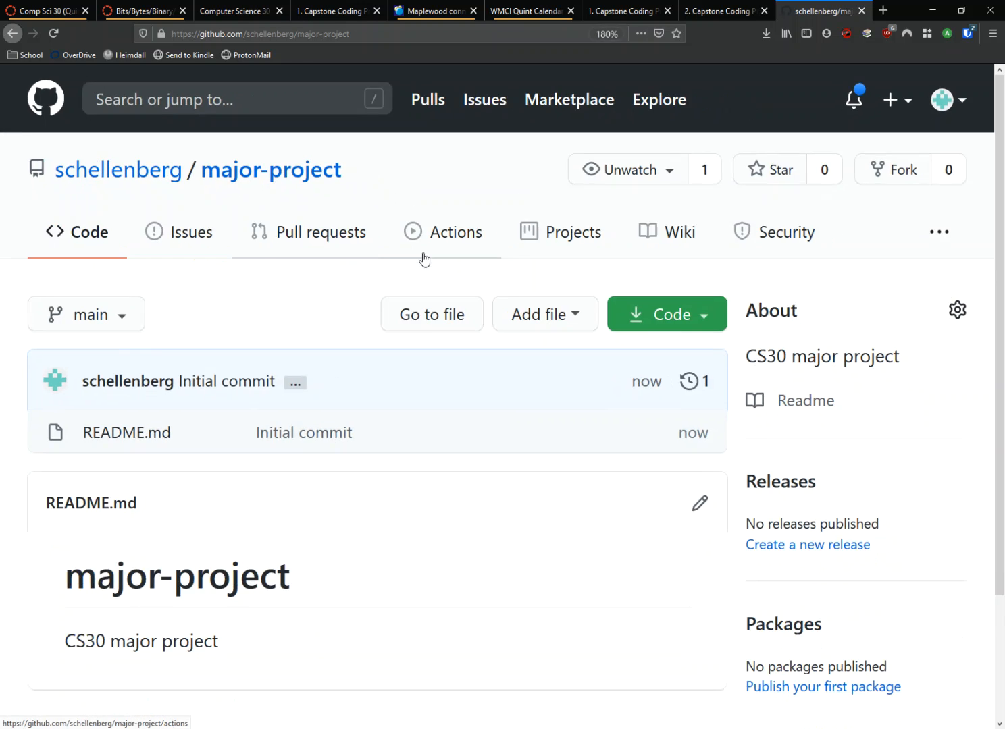
pyautogui.hotkey('ctrl', '-')
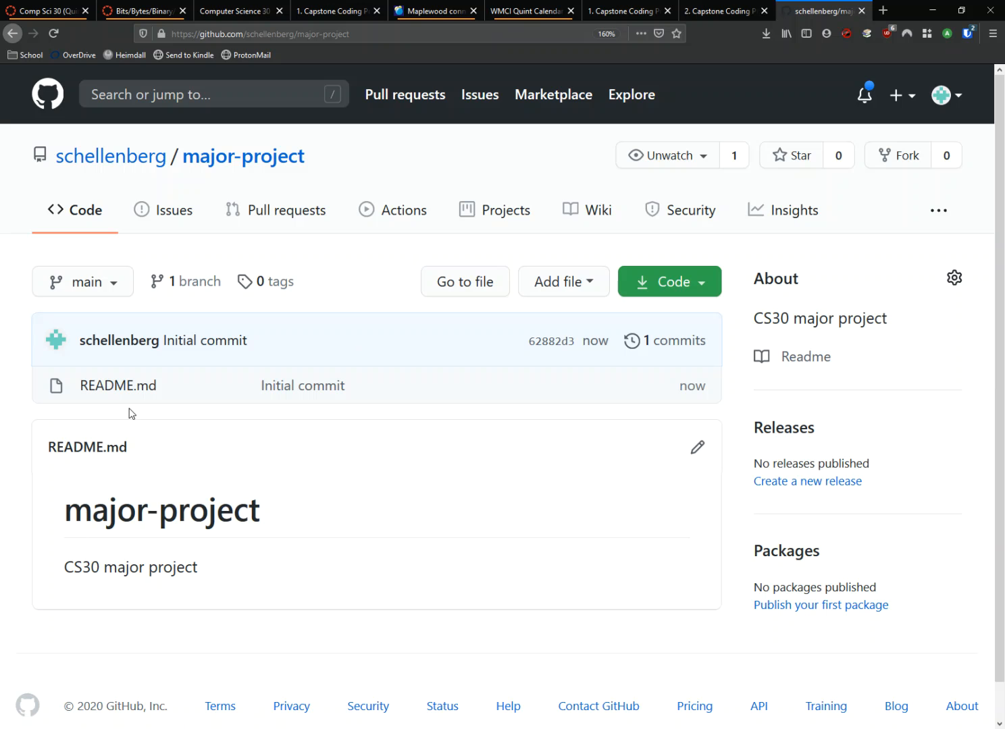
pyautogui.click(587, 289)
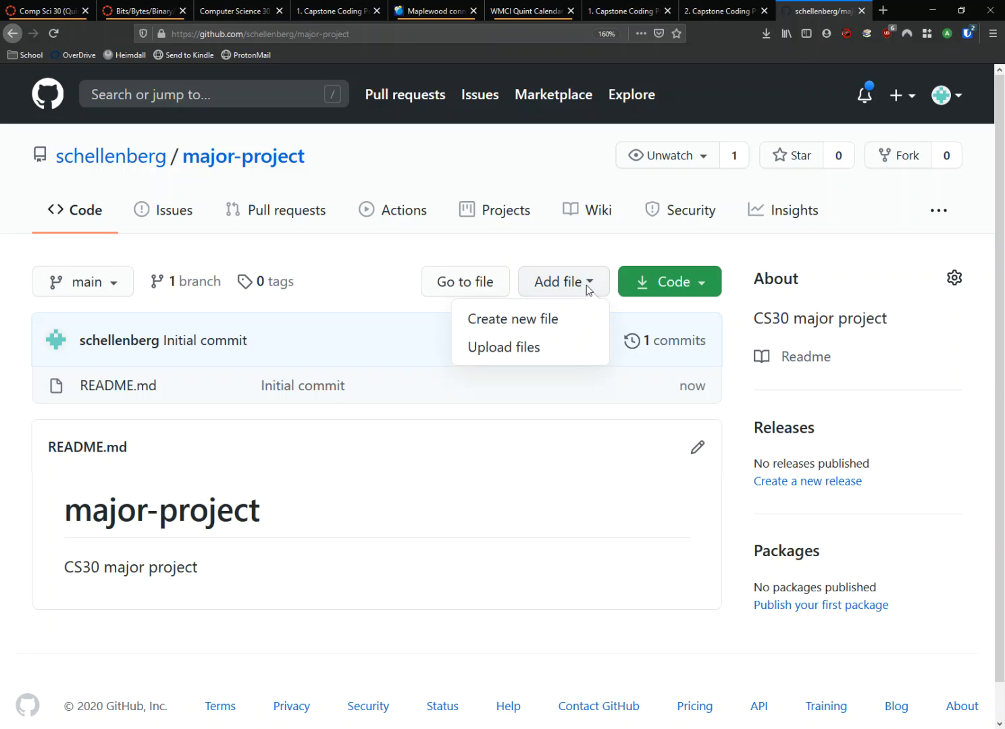
pyautogui.click(542, 324)
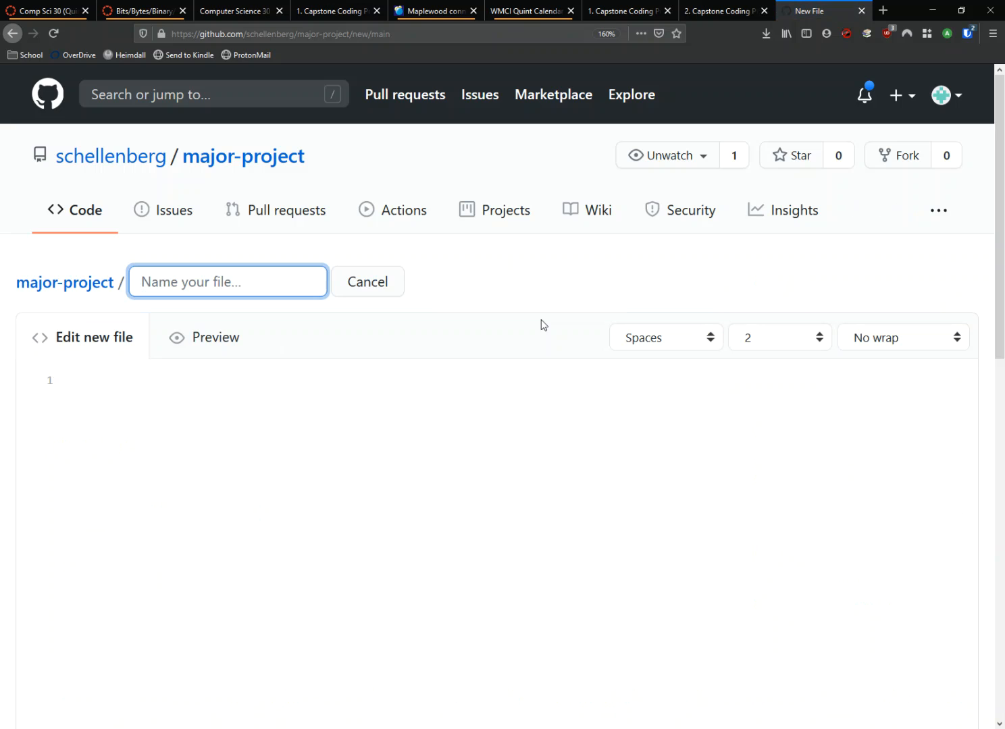
pyautogui.write('proposal.md')
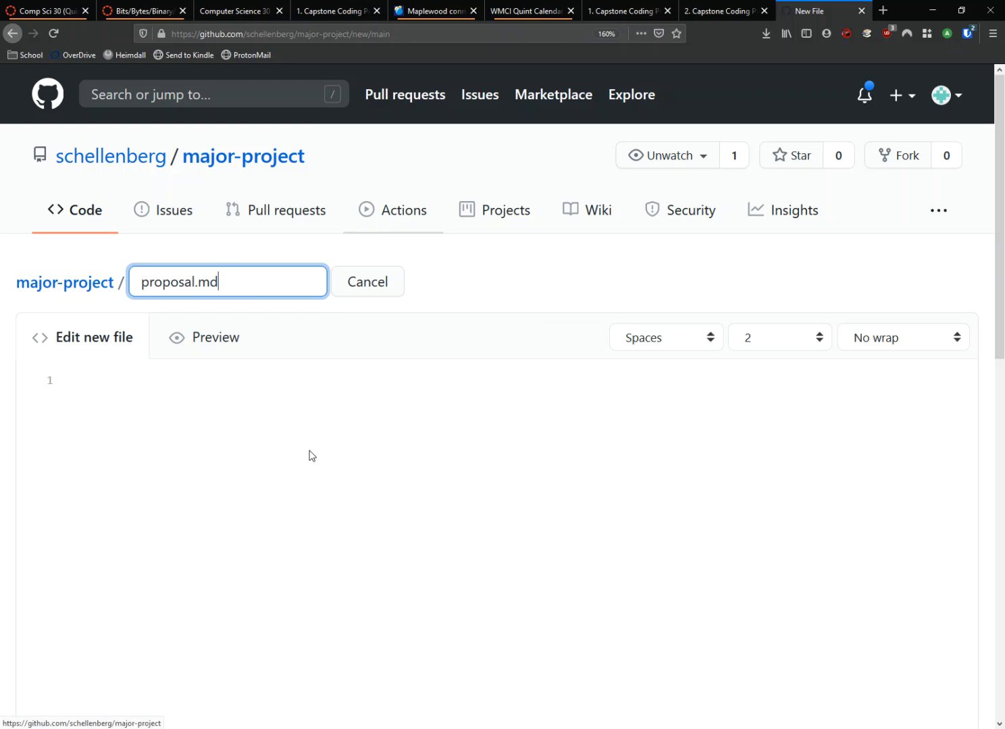
pyautogui.scroll(7, 311, 451)
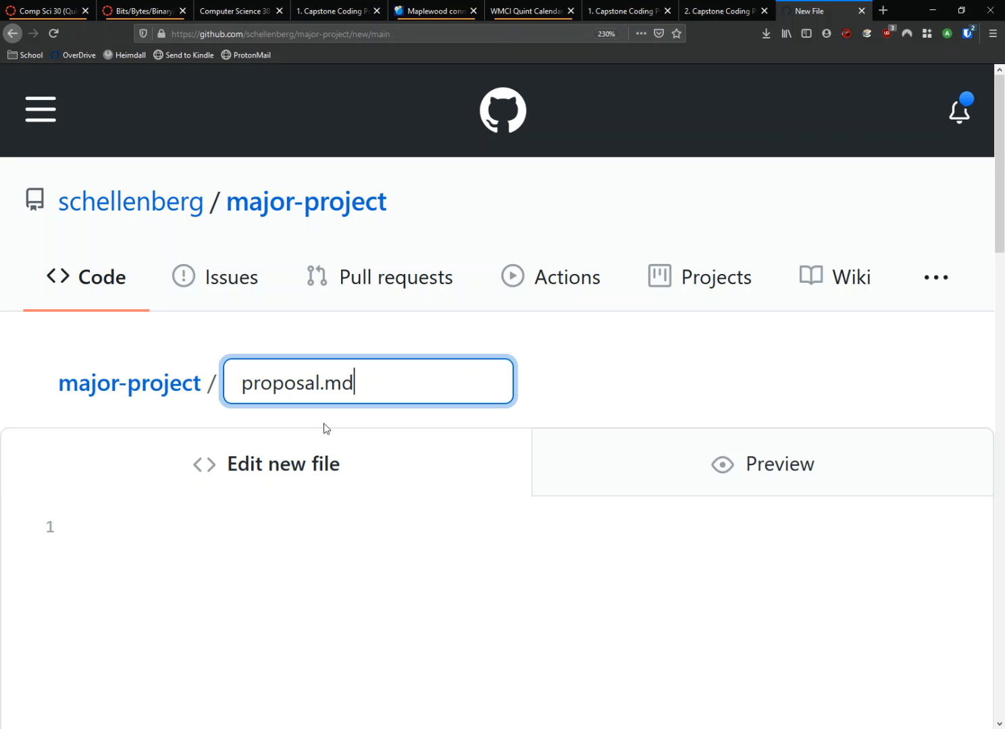
pyautogui.hotkey('ctrl', '-')
pyautogui.hotkey('ctrl', '-')
pyautogui.hotkey('ctrl', '-')
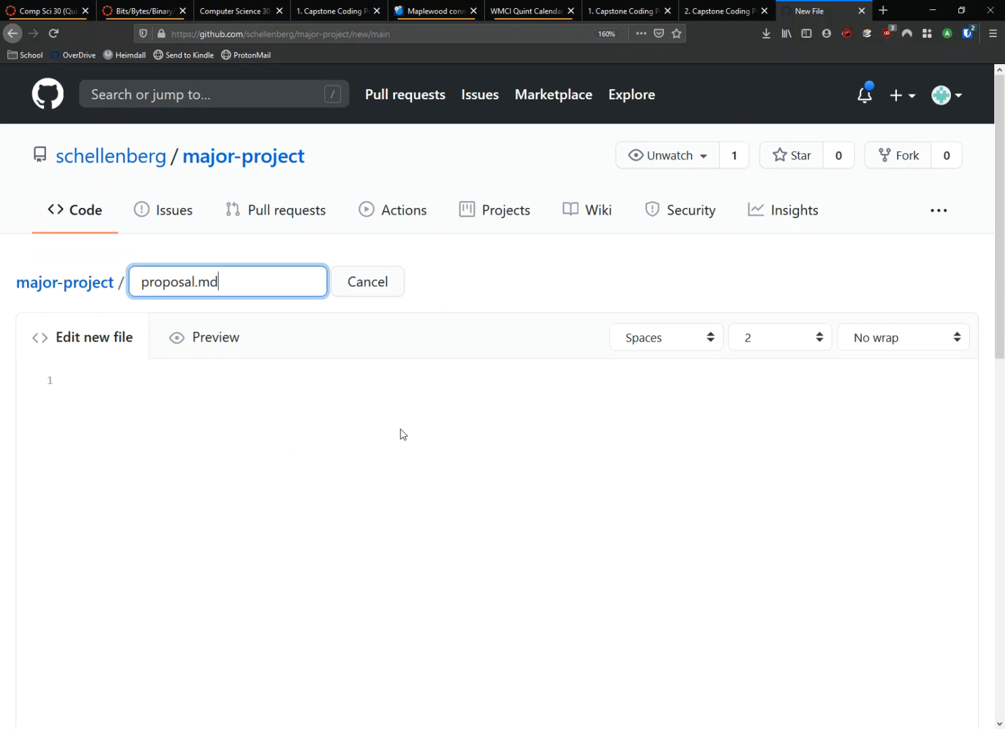
# Step: Write the top-level Markdown heading "# Project Proposal" in the file, preview it and return to editing
pyautogui.click(346, 432)
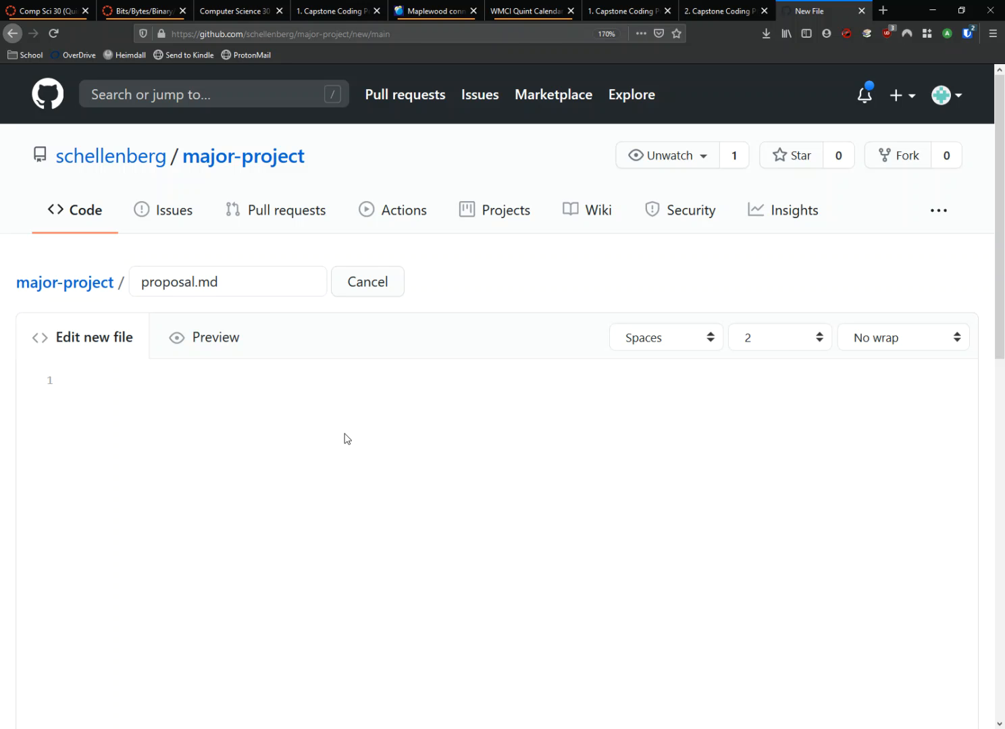
pyautogui.hotkey('ctrl', '+')
pyautogui.hotkey('ctrl', '+')
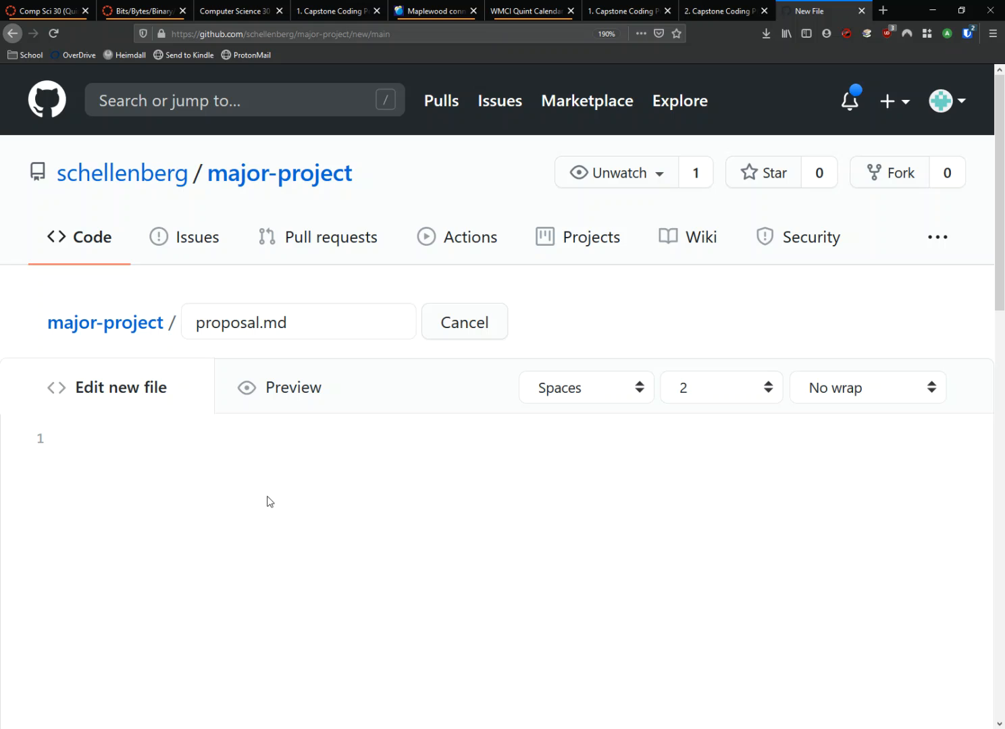
pyautogui.write('# Project Proposal')
pyautogui.hotkey('ctrl', '+')
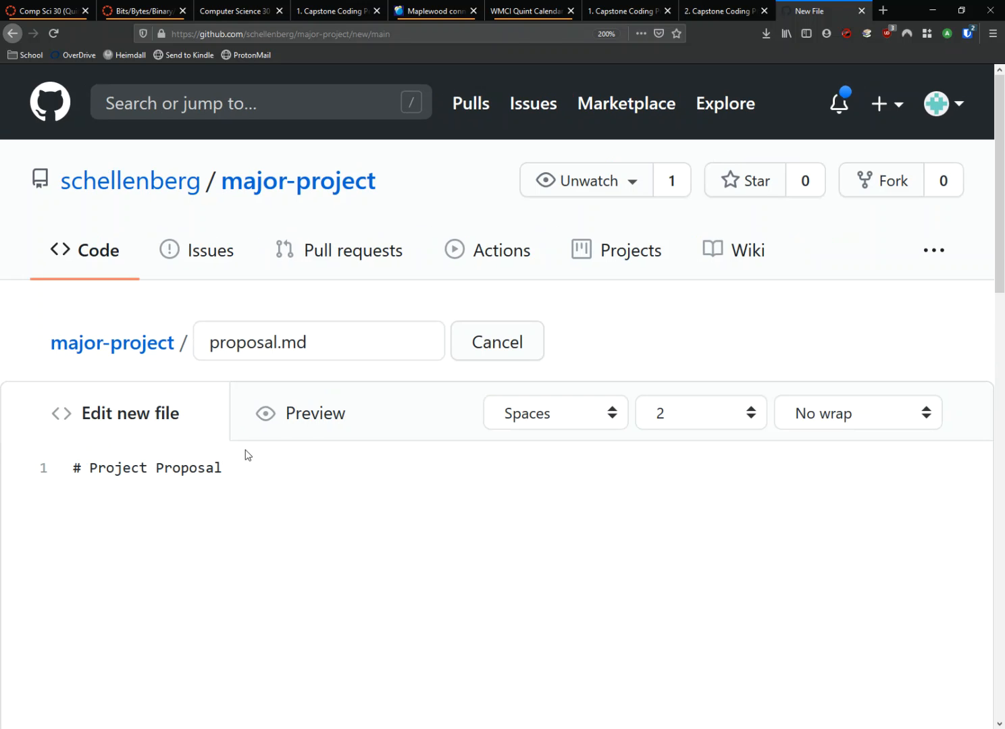
pyautogui.click(314, 420)
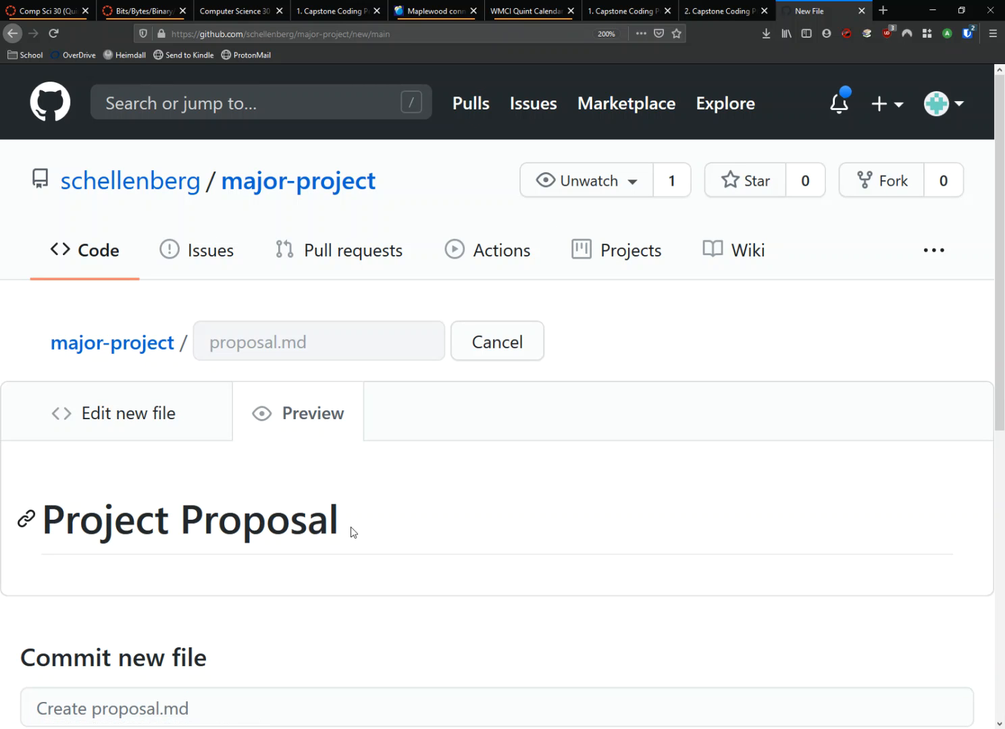
pyautogui.click(134, 414)
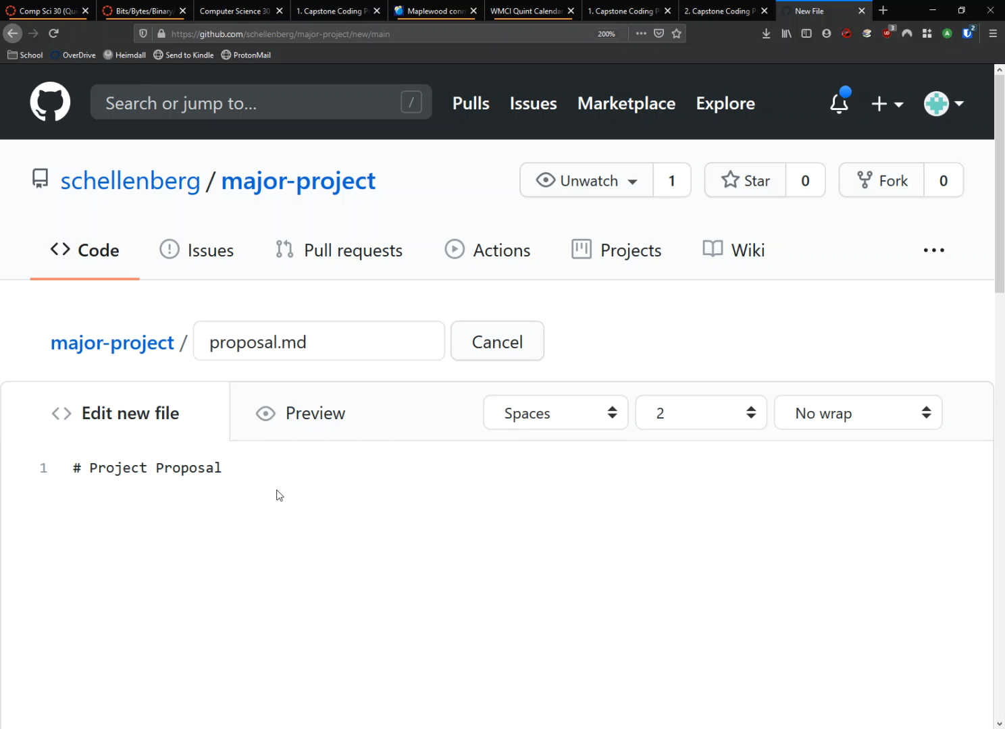
# Step: Add a "## Description" section below the title with the text "Enter the description of your project here."
pyautogui.press('Return')
pyautogui.press('Return')
pyautogui.write('## Description')
pyautogui.press('Return')
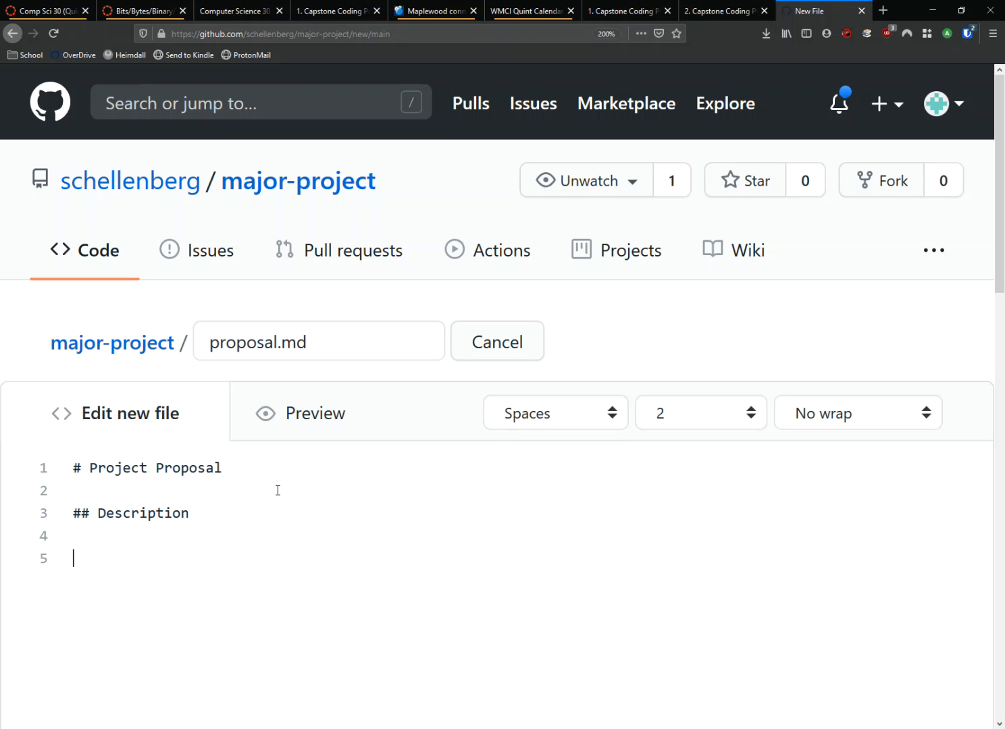
pyautogui.write('Enter the descript')
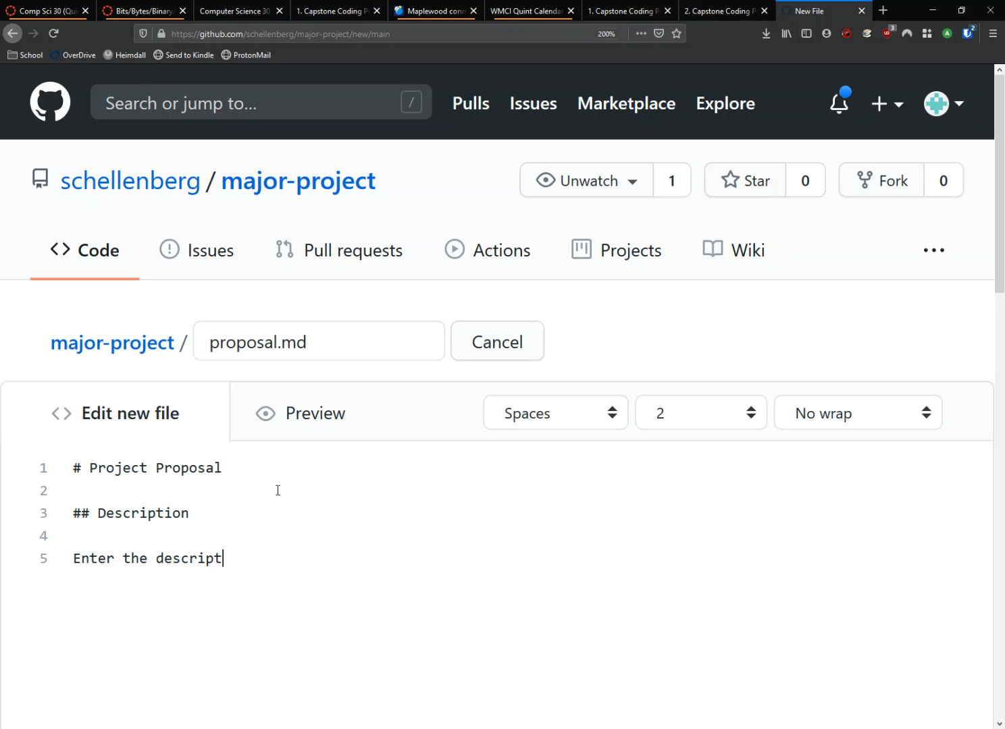
pyautogui.write('ion of your project here.')
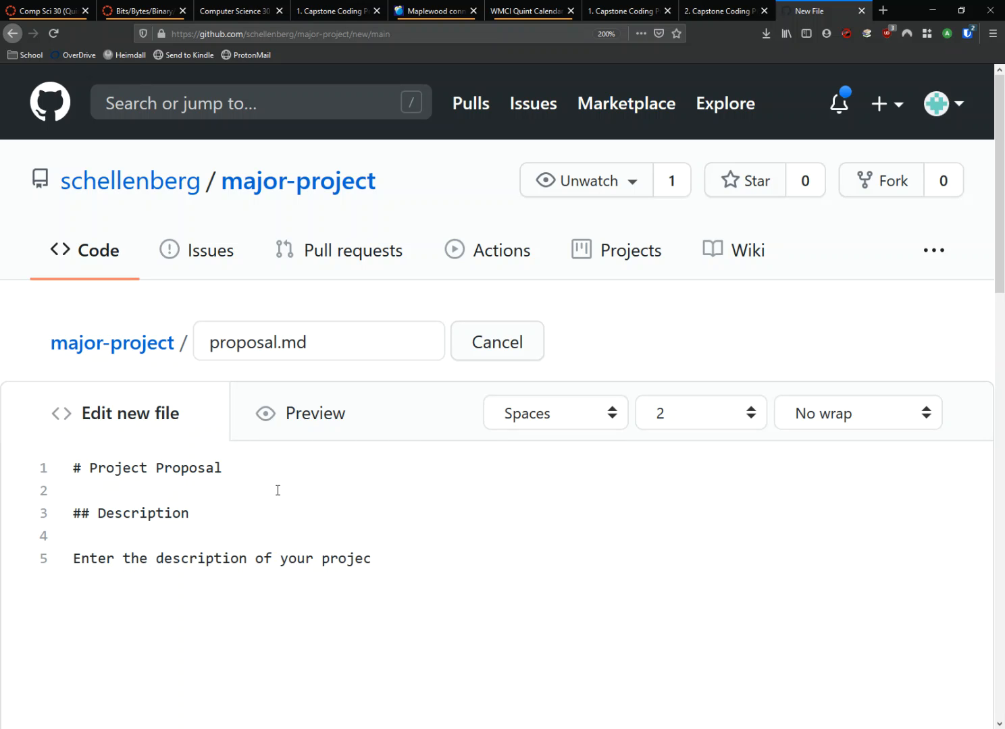
# Step: Add the second-level heading "## Need to Have List" below the description text, followed by a blank line
pyautogui.press('Return')
pyautogui.press('Return')
pyautogui.write('## Ne')
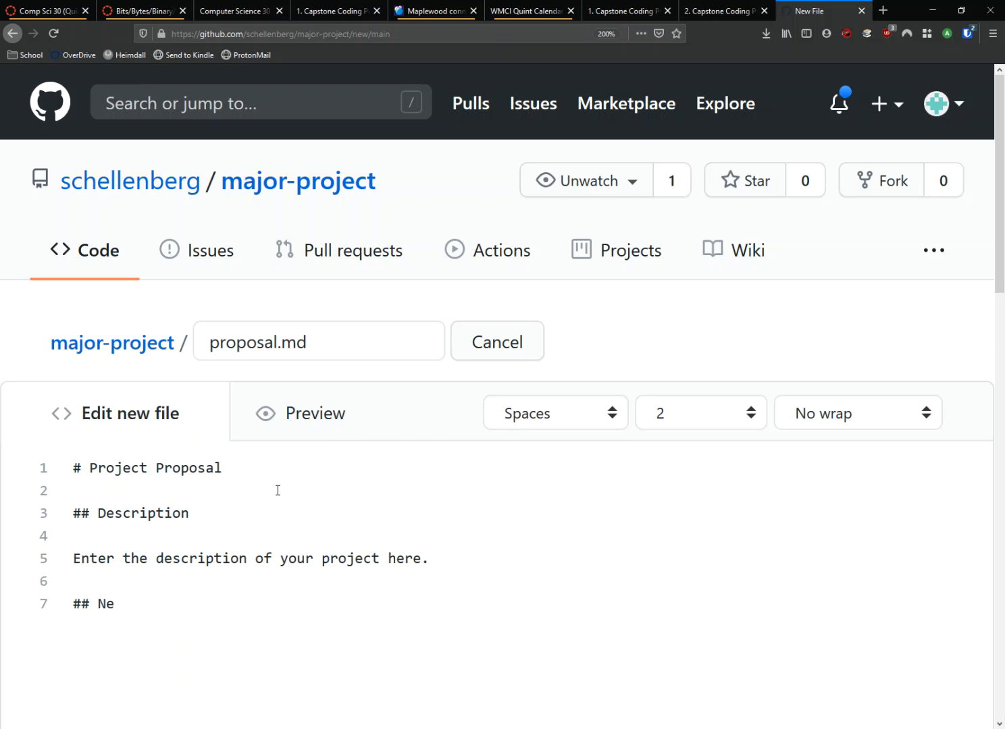
pyautogui.write('ed to Have List')
pyautogui.press('Return')
pyautogui.press('Return')
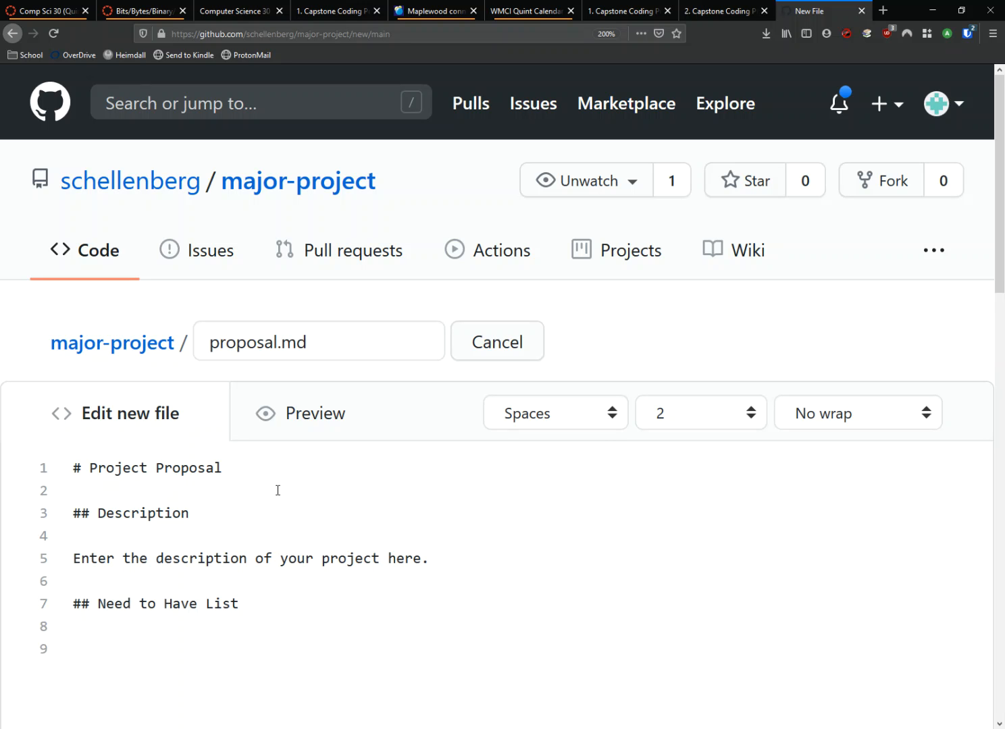
# Step: Add the bullet items "working character" and "score system" under the Need to Have List heading
pyautogui.write('- working character')
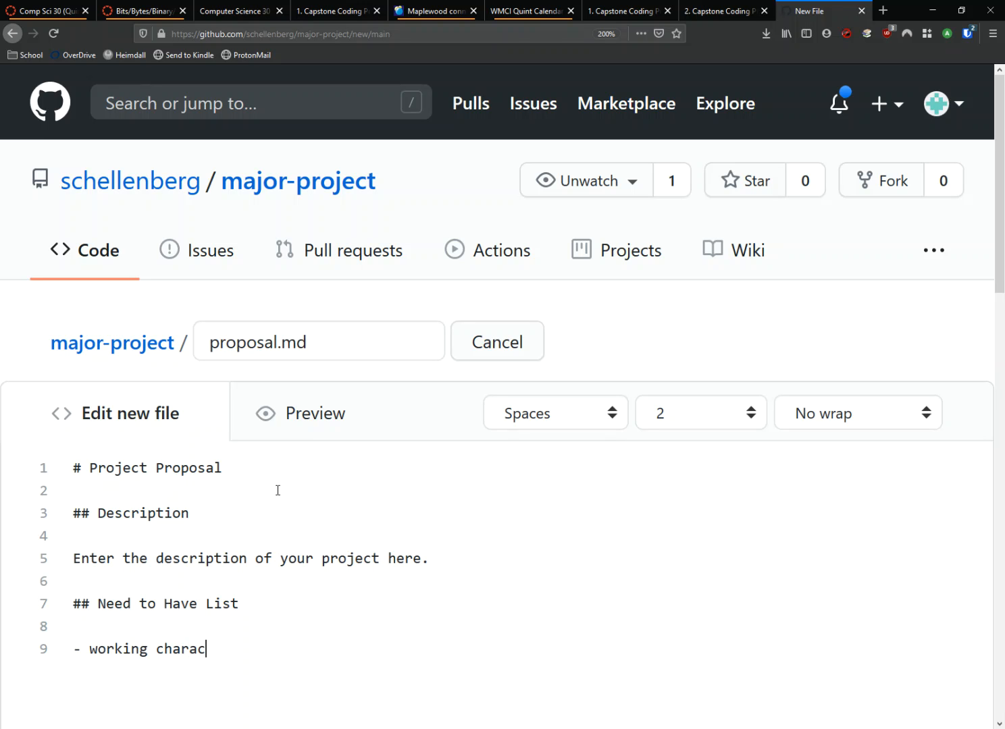
pyautogui.press('Return')
pyautogui.write('- score system')
pyautogui.press('Return')
pyautogui.press('Return')
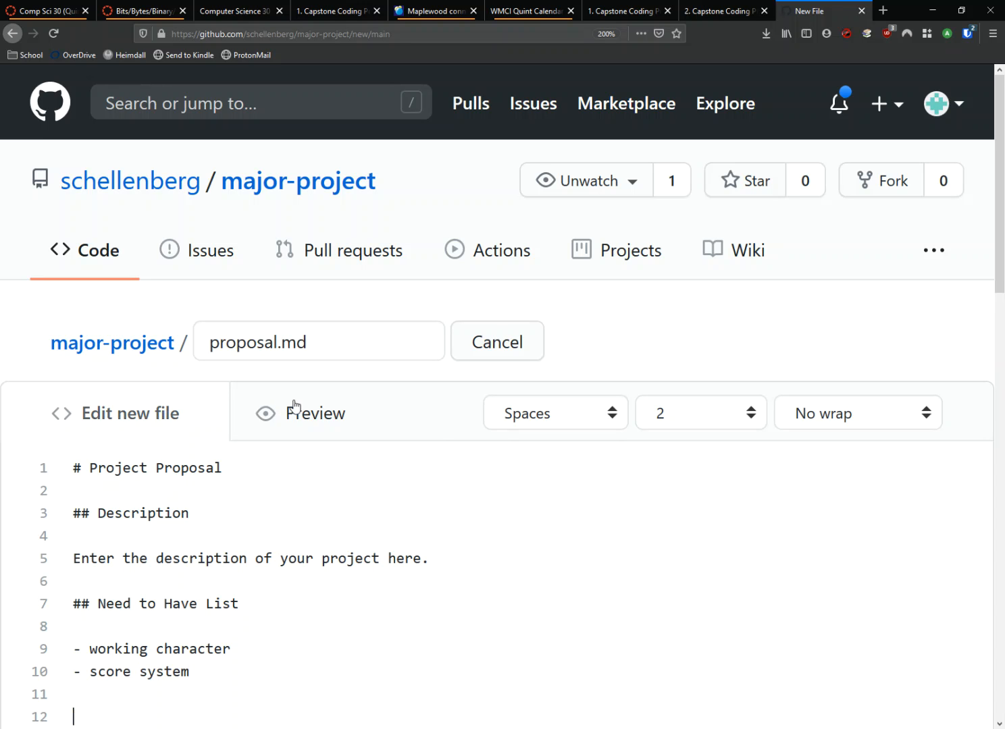
# Step: Add the second-level heading "## Nice to Have List" below the need-to-have items, followed by a blank line
pyautogui.scroll(-2, 540, 352)
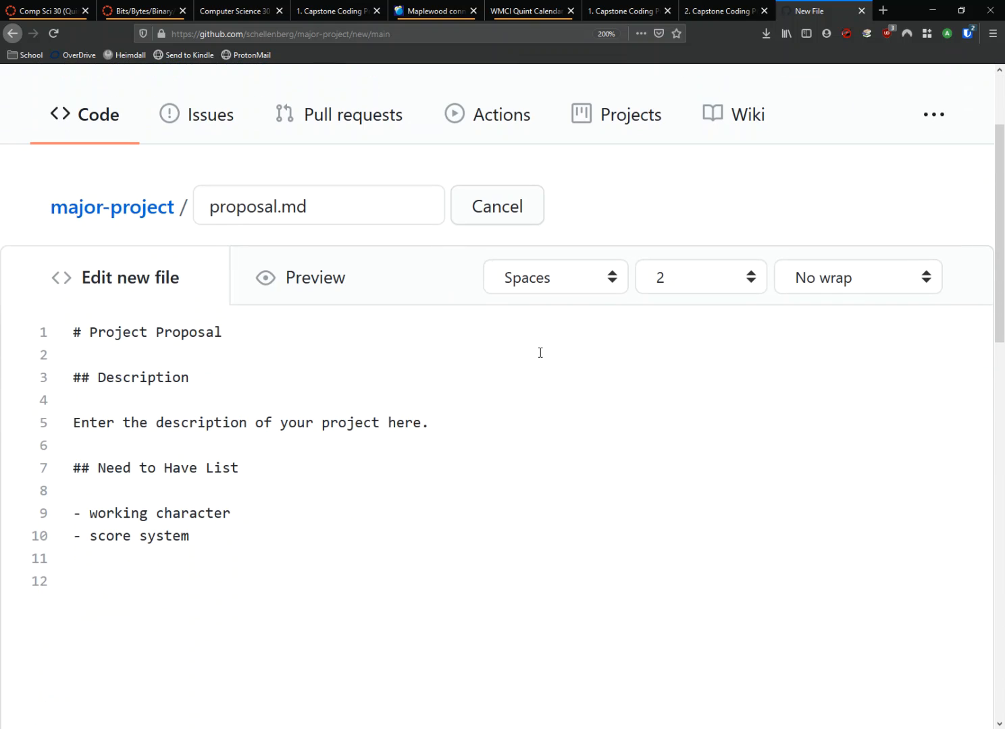
pyautogui.write('## Nice to Have List')
pyautogui.press('Return')
pyautogui.press('Return')
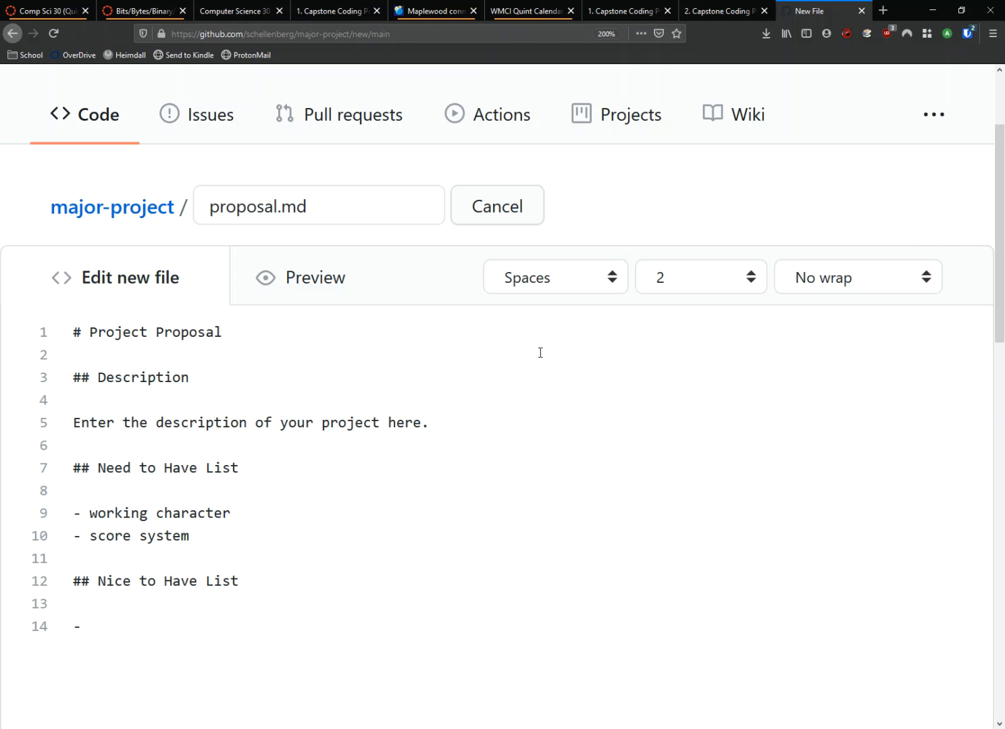
# Step: Add the bullet items "sound effects" and "simple AI" under the Nice to Have List heading and preview the file
pyautogui.write('sound effects')
pyautogui.press('Return')
pyautogui.write('- ')
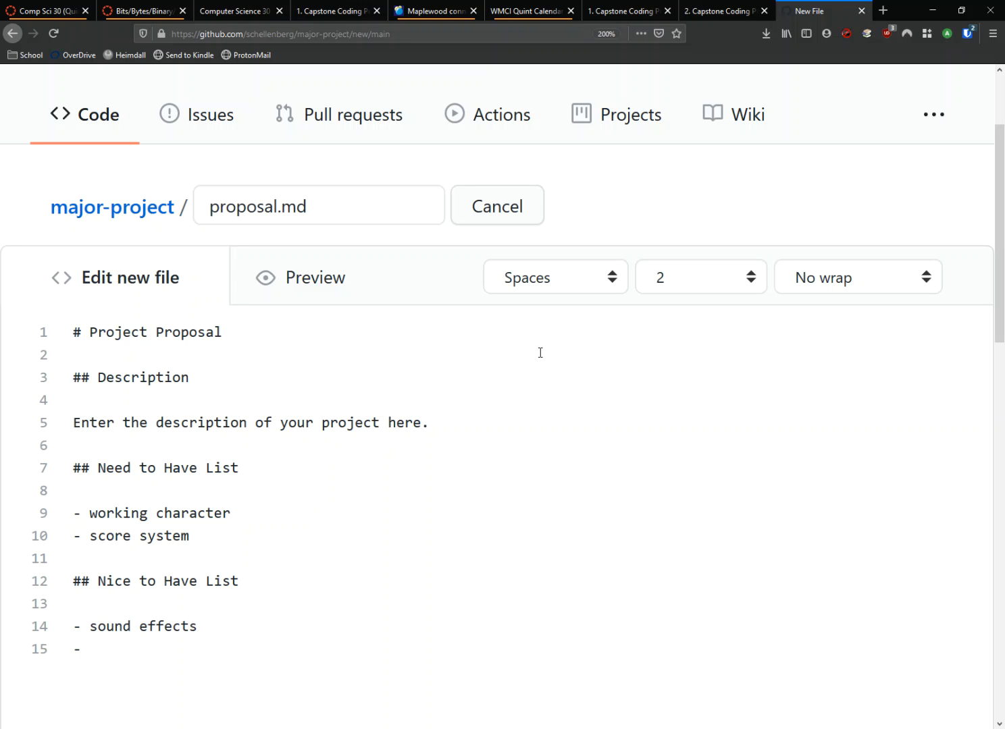
pyautogui.write('simple AI')
pyautogui.click(304, 295)
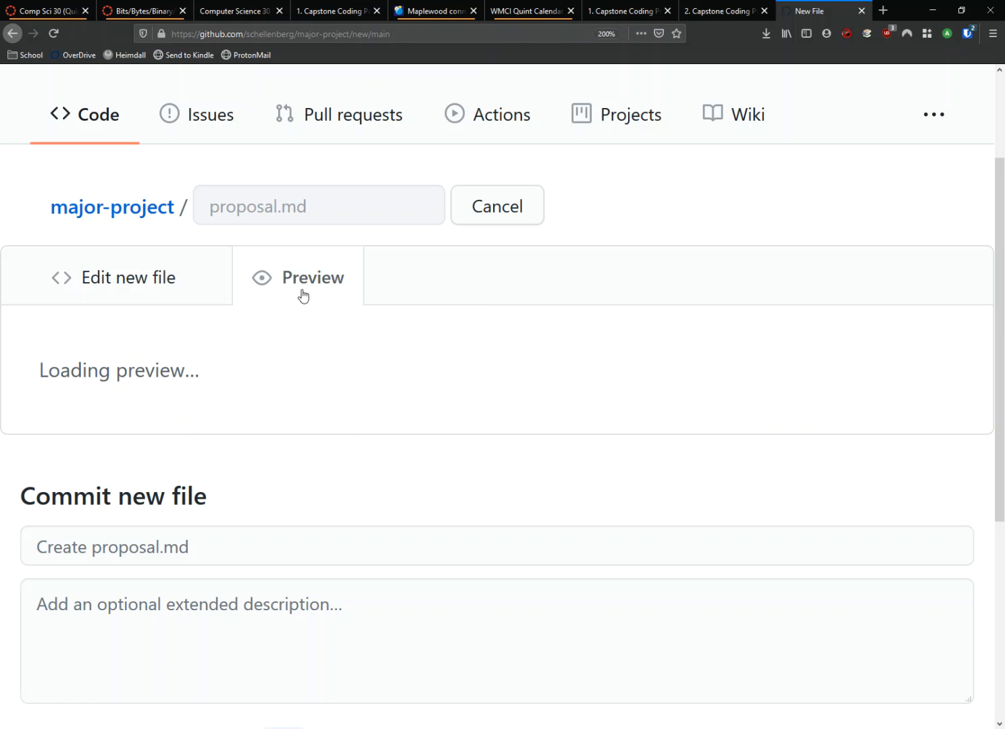
# Step: Review the rendered preview of proposal.md against its Markdown source and return to editing
pyautogui.scroll(-4, 503, 331)
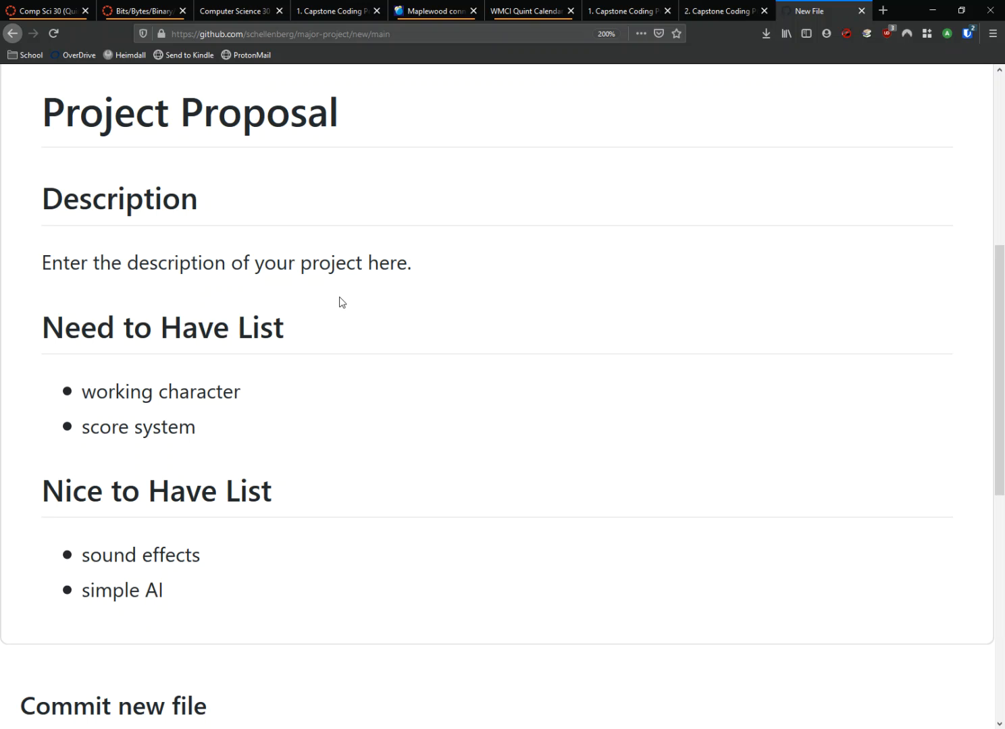
pyautogui.scroll(3, 355, 319)
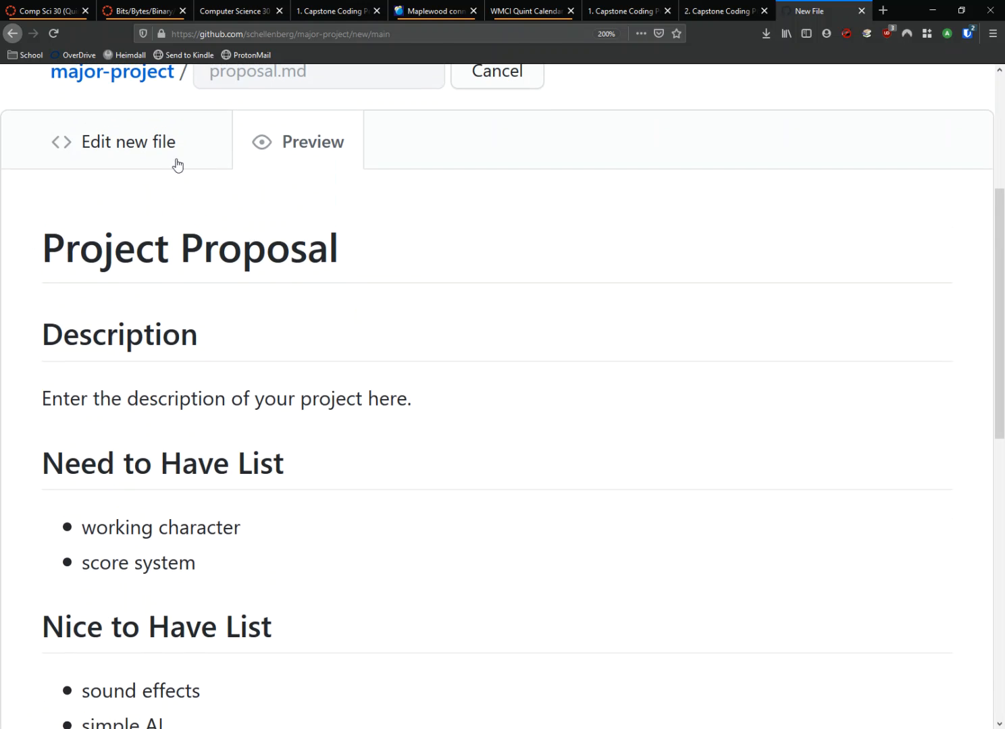
pyautogui.click(175, 162)
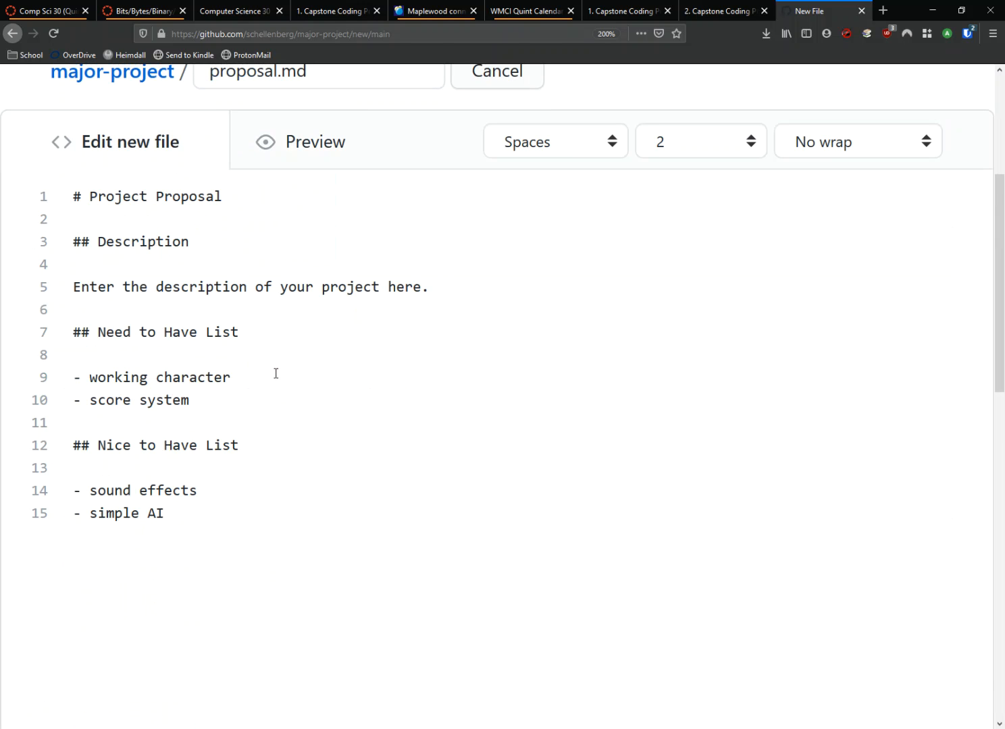
pyautogui.hotkey('ctrl', '+')
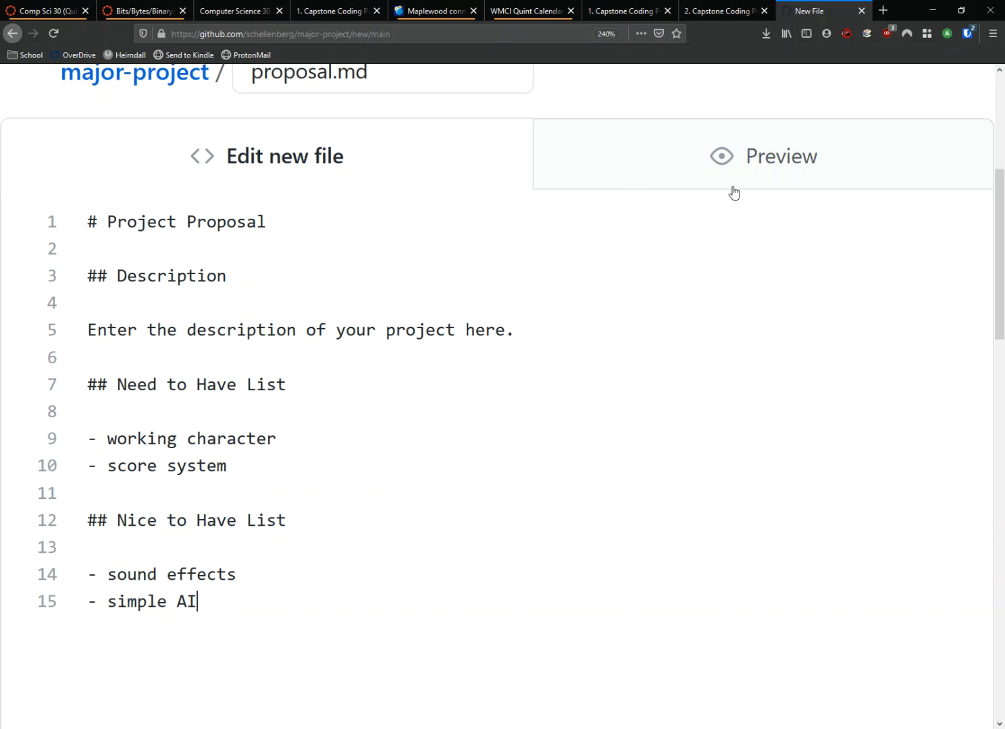
pyautogui.click(804, 184)
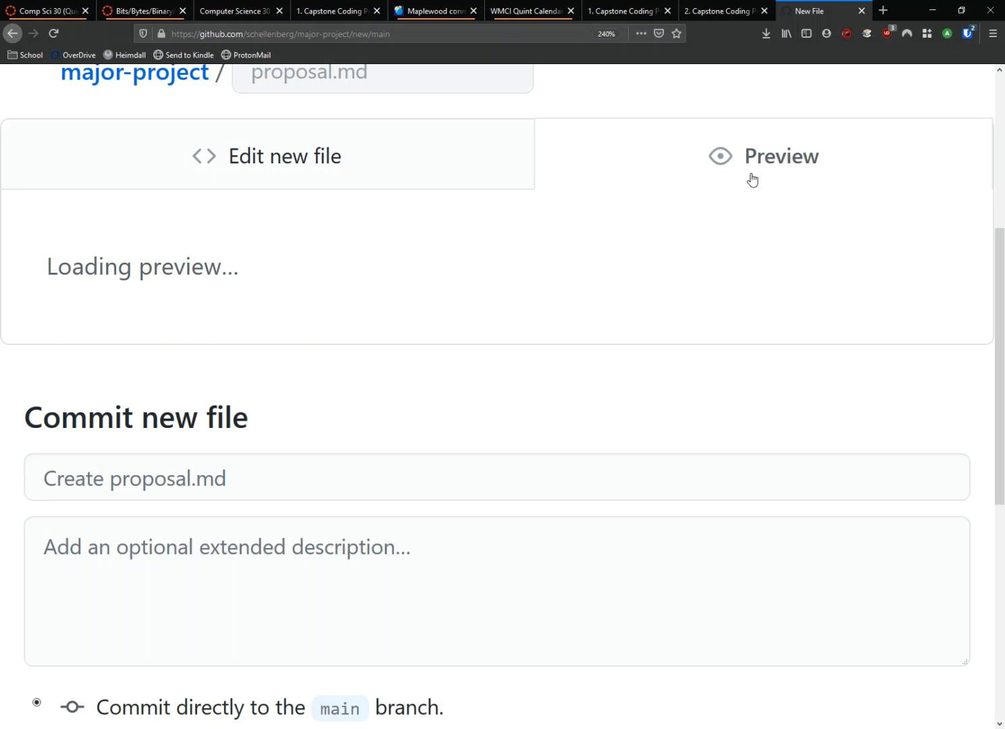
pyautogui.scroll(-7, 503, 271)
pyautogui.scroll(10, 477, 377)
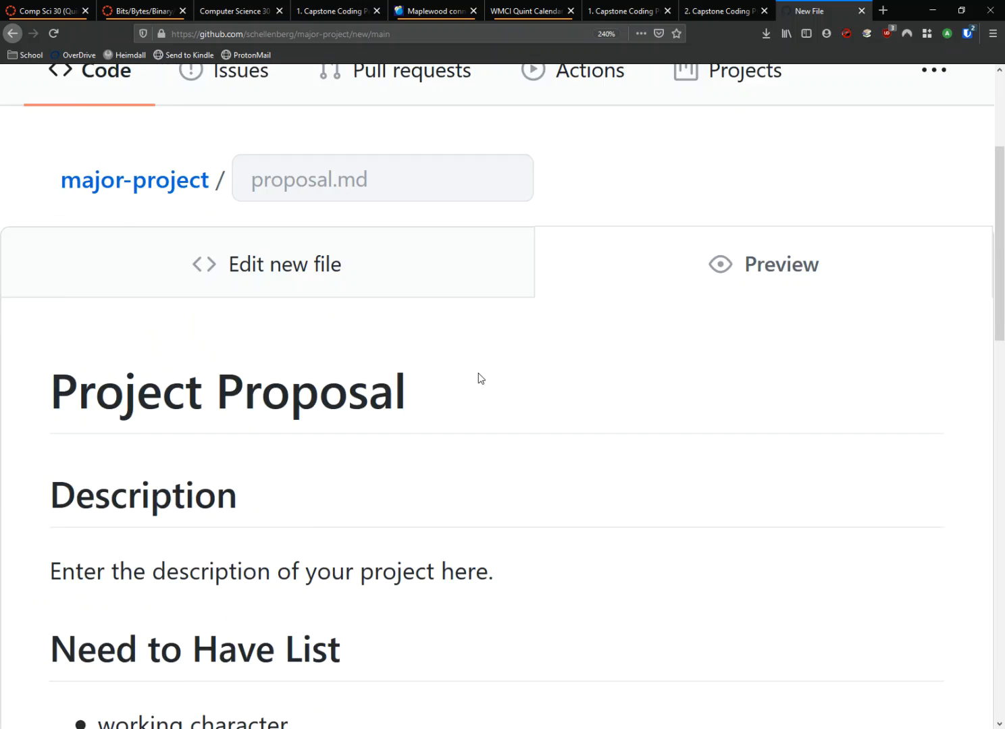
pyautogui.click(281, 466)
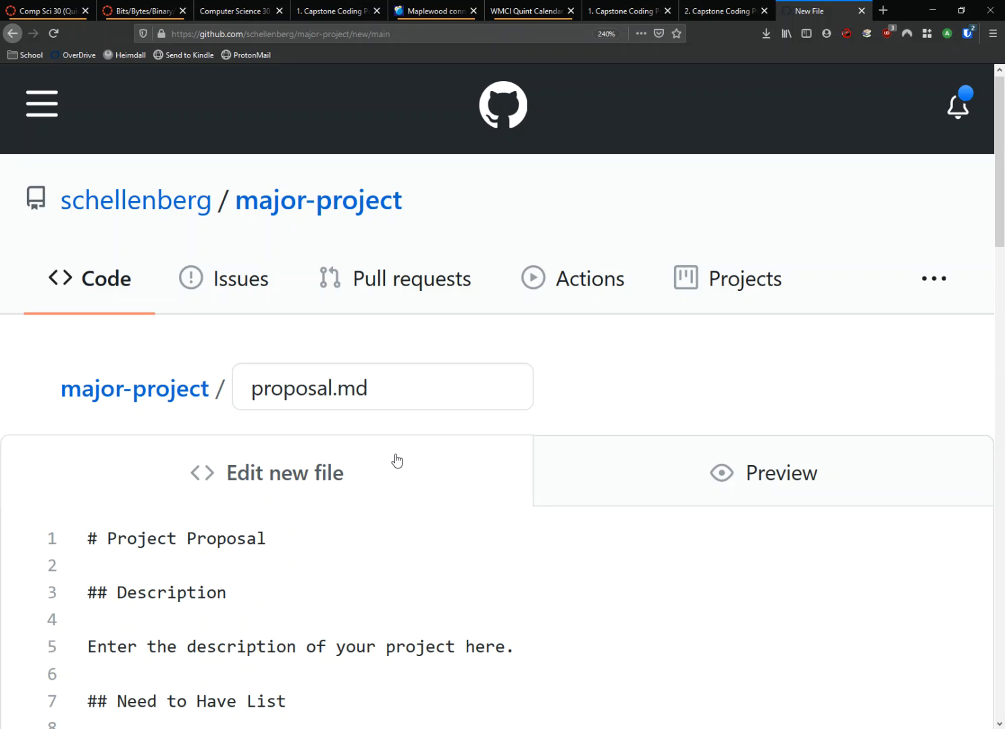
# Step: Commit the new proposal.md file directly to the main branch with the default commit message
pyautogui.scroll(-5, 279, 402)
pyautogui.scroll(-6, 279, 399)
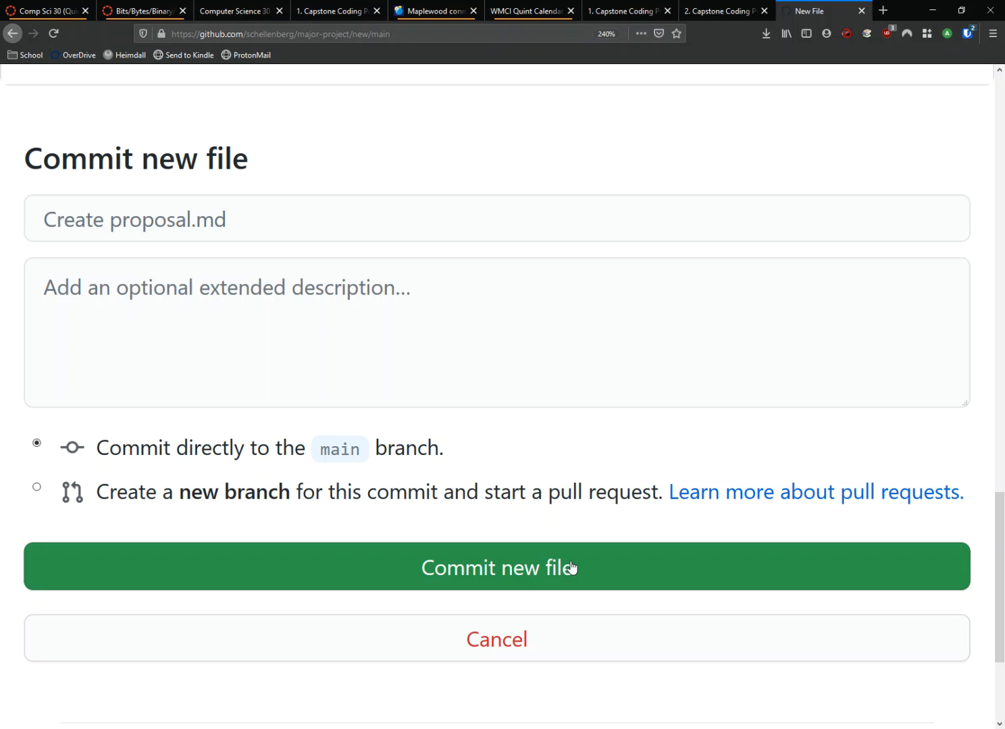
pyautogui.click(538, 571)
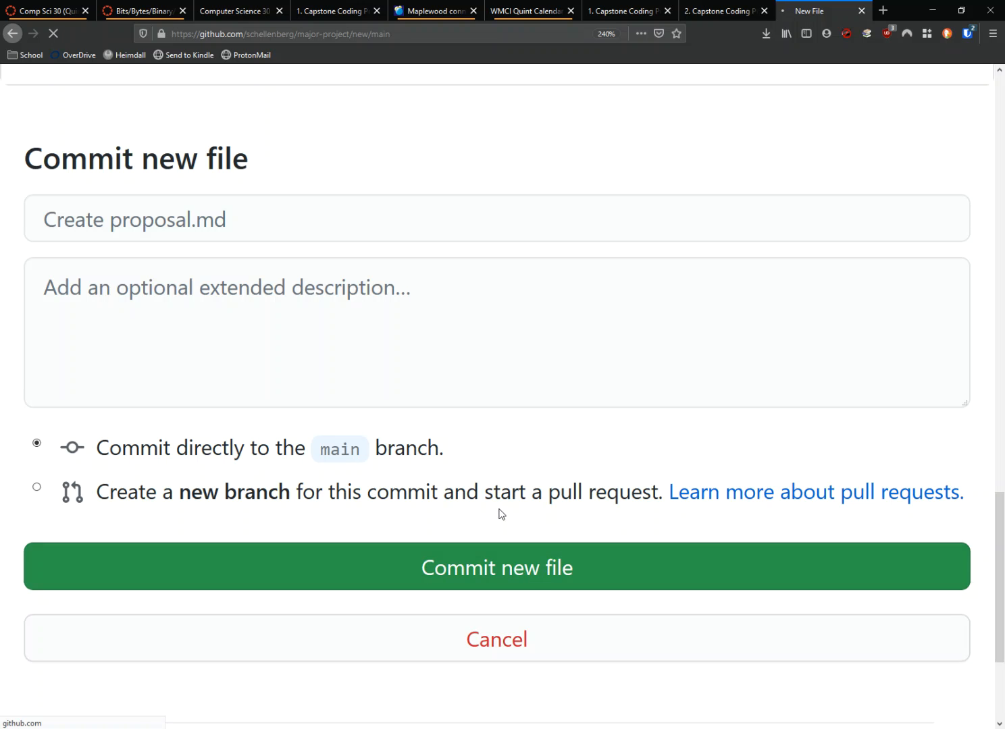
# Step: Open the major-project repository with GitHub Desktop and clone it to the suggested local path
pyautogui.hotkey('ctrl', '-')
pyautogui.hotkey('ctrl', '-')
pyautogui.hotkey('ctrl', '-')
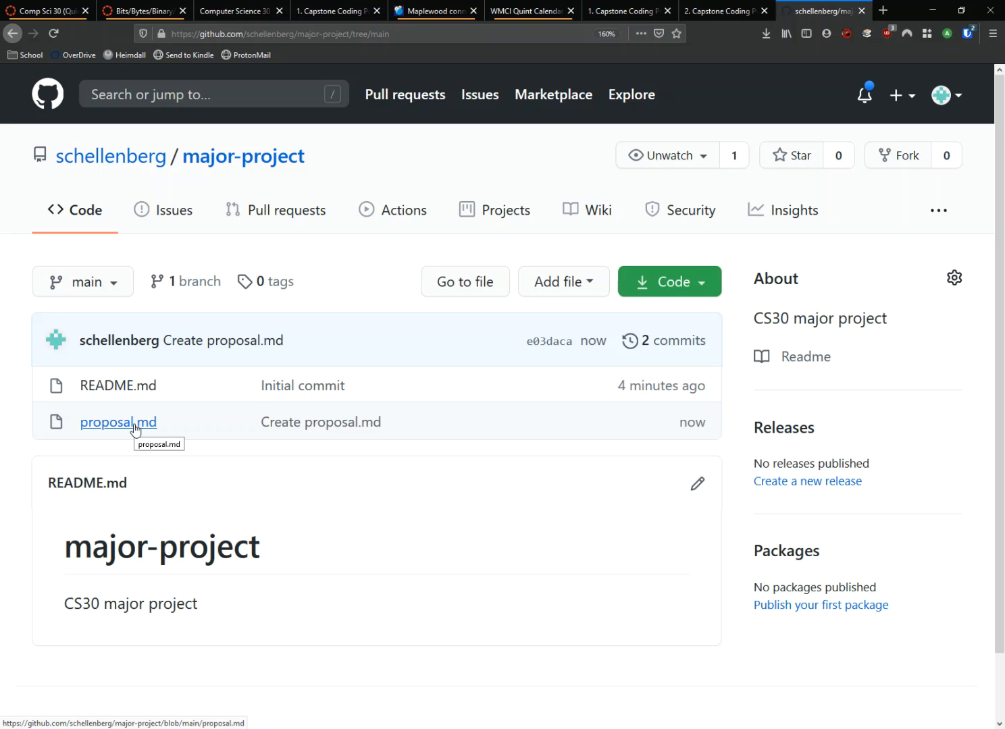
pyautogui.click(703, 289)
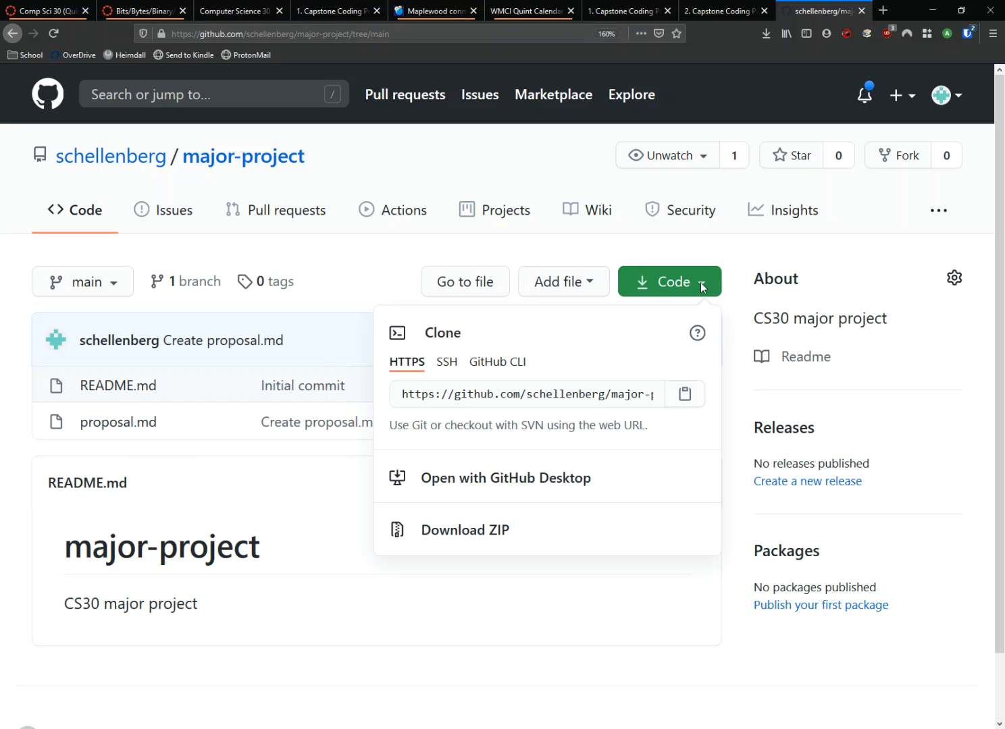
pyautogui.click(528, 487)
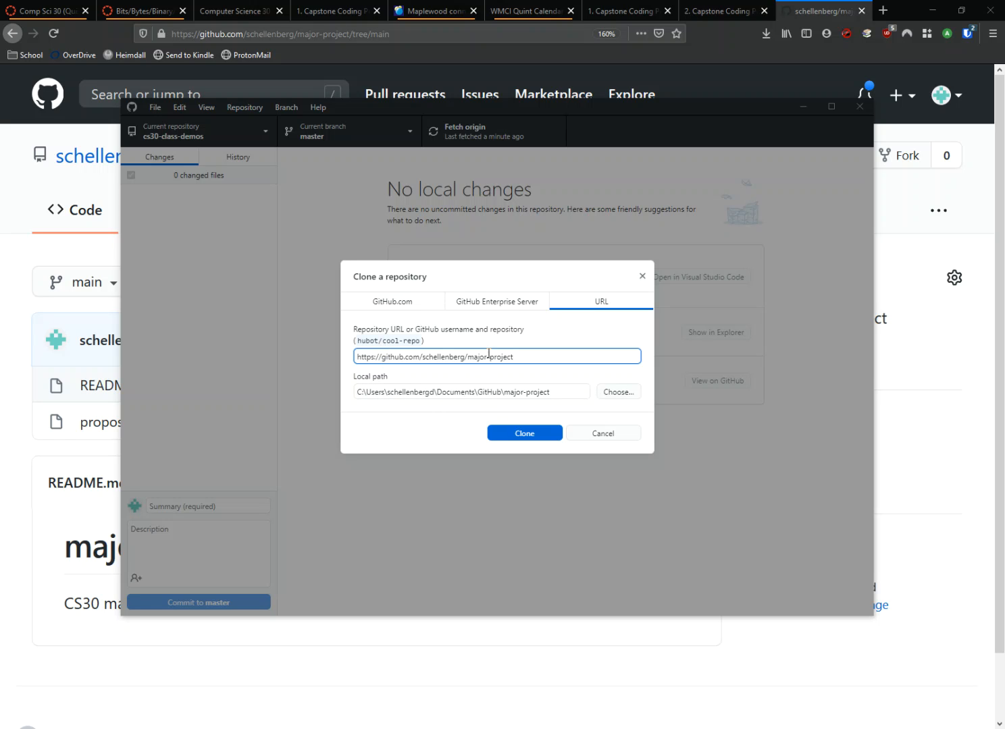
pyautogui.click(528, 439)
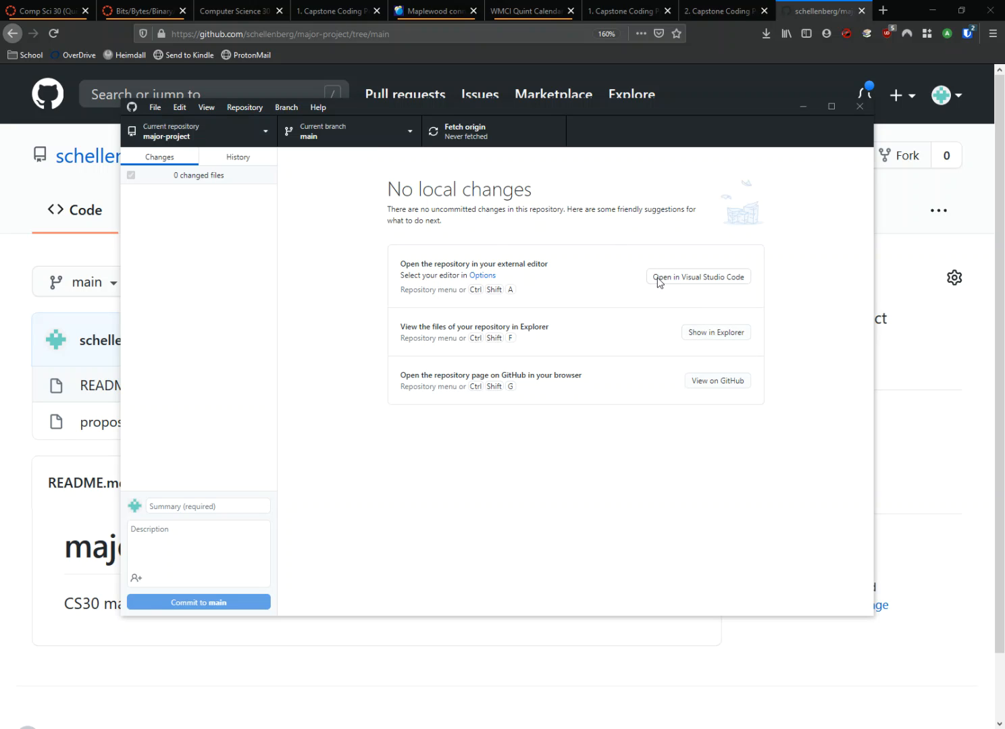
# Step: Open the cloned repository in Visual Studio Code, view proposal.md and README.md, and close the editor
pyautogui.click(717, 279)
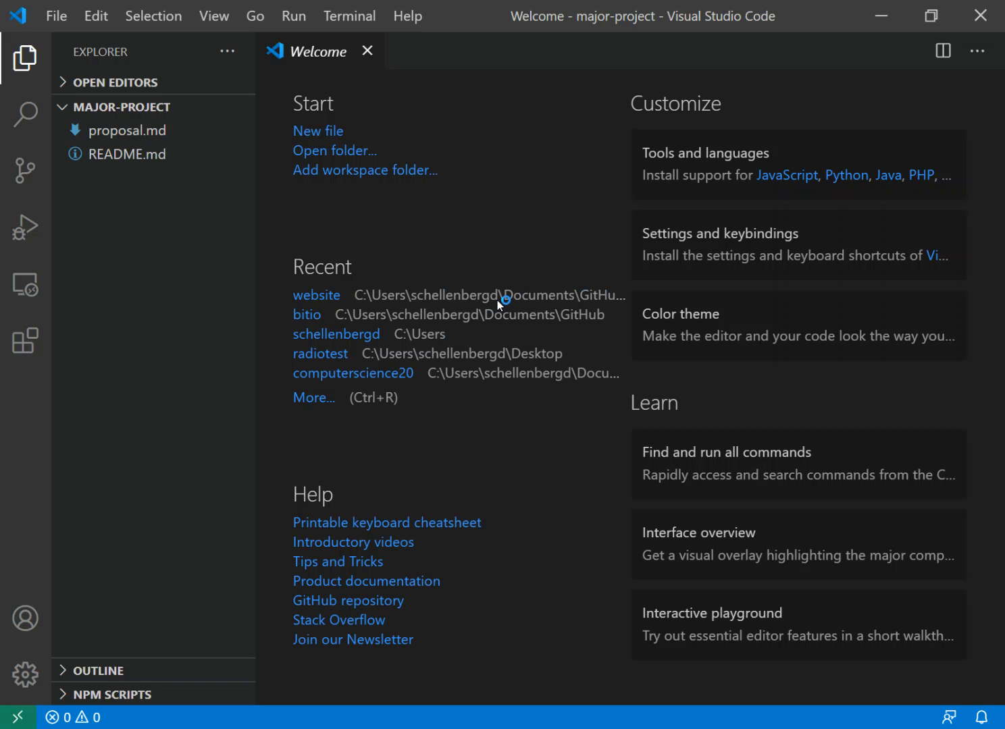
pyautogui.click(113, 135)
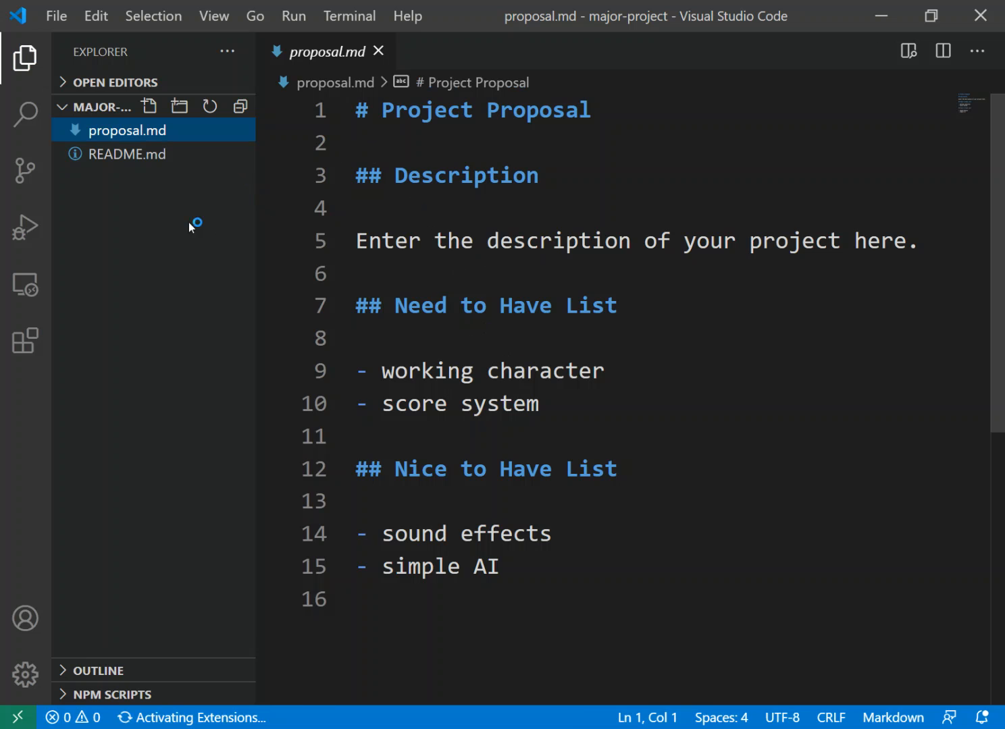
pyautogui.click(138, 155)
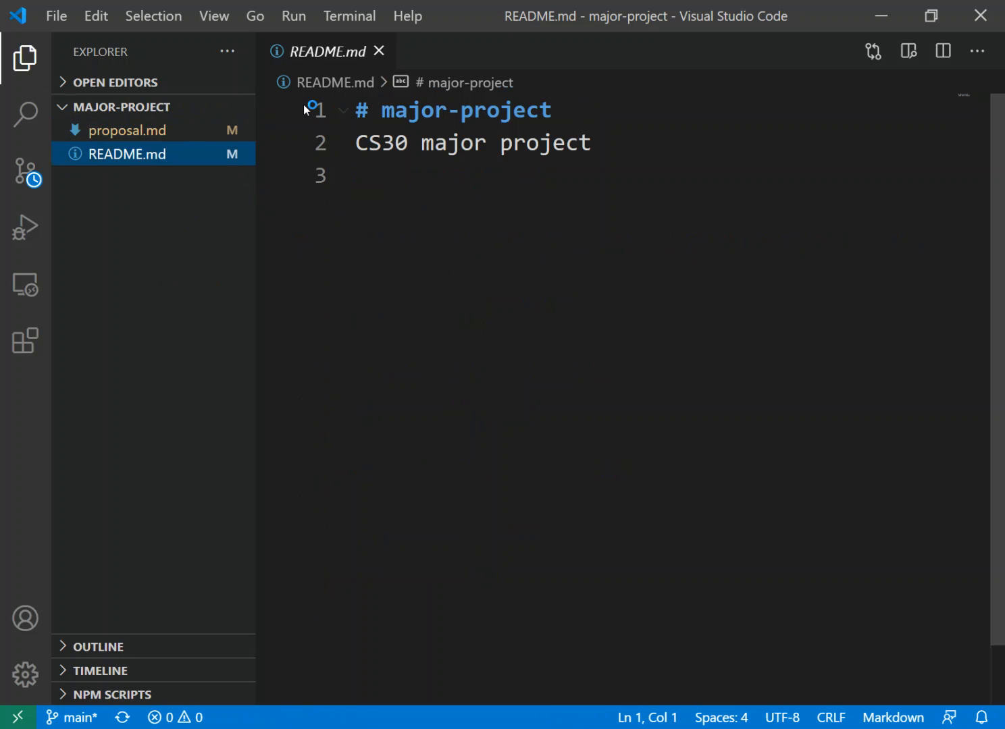
pyautogui.click(149, 135)
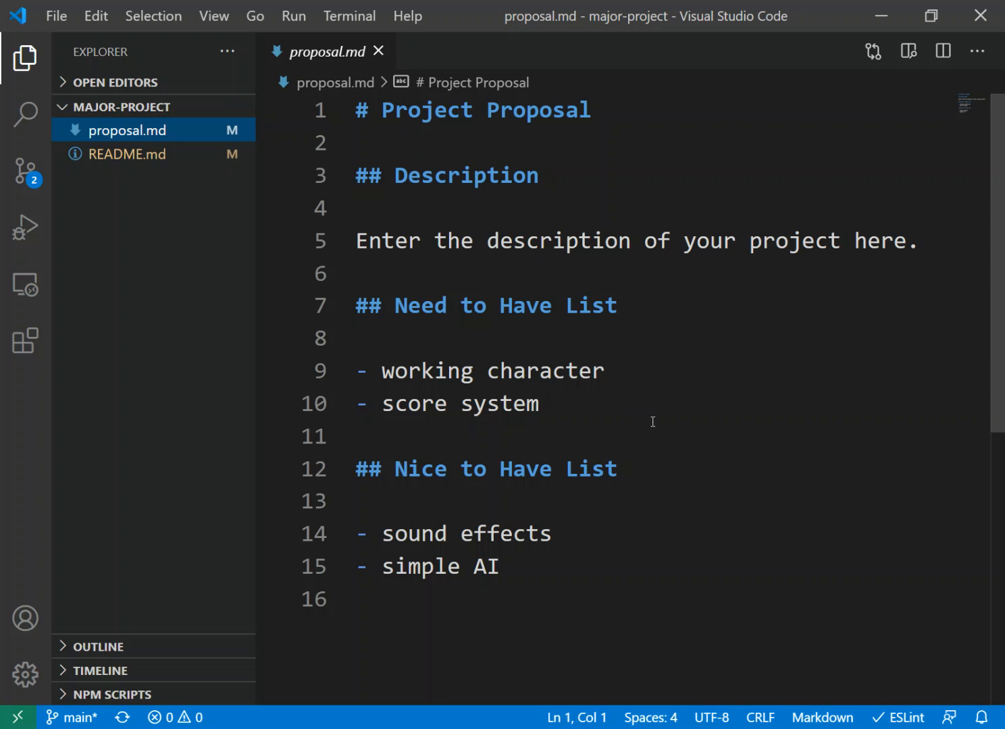
pyautogui.click(965, 27)
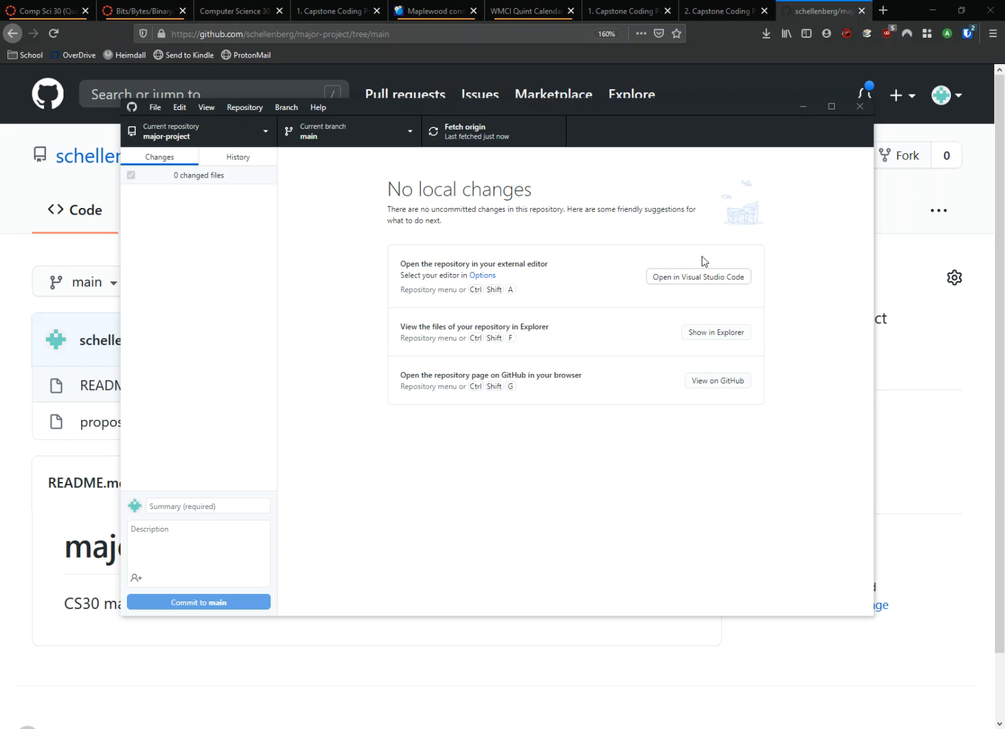
# Step: Show the major-project folder in File Explorer and open the template folder of cs30-class-demos in a second window beside it
pyautogui.click(717, 339)
pyautogui.moveTo(405, 212); pyautogui.dragTo(519, 187)
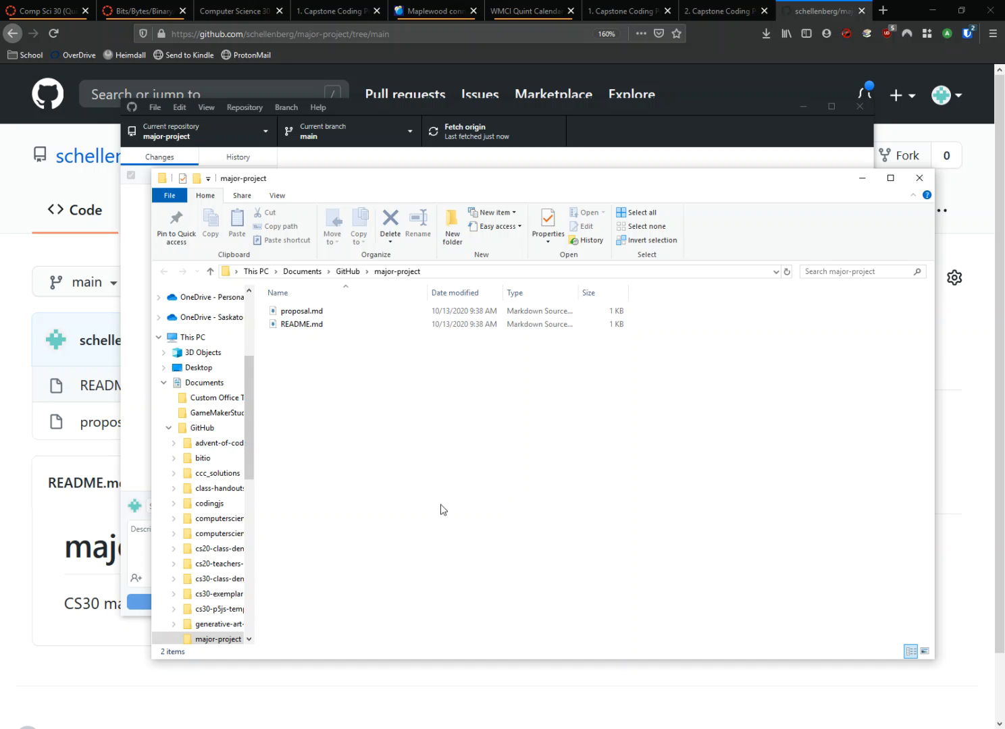
pyautogui.hotkey('ctrl', 'n')
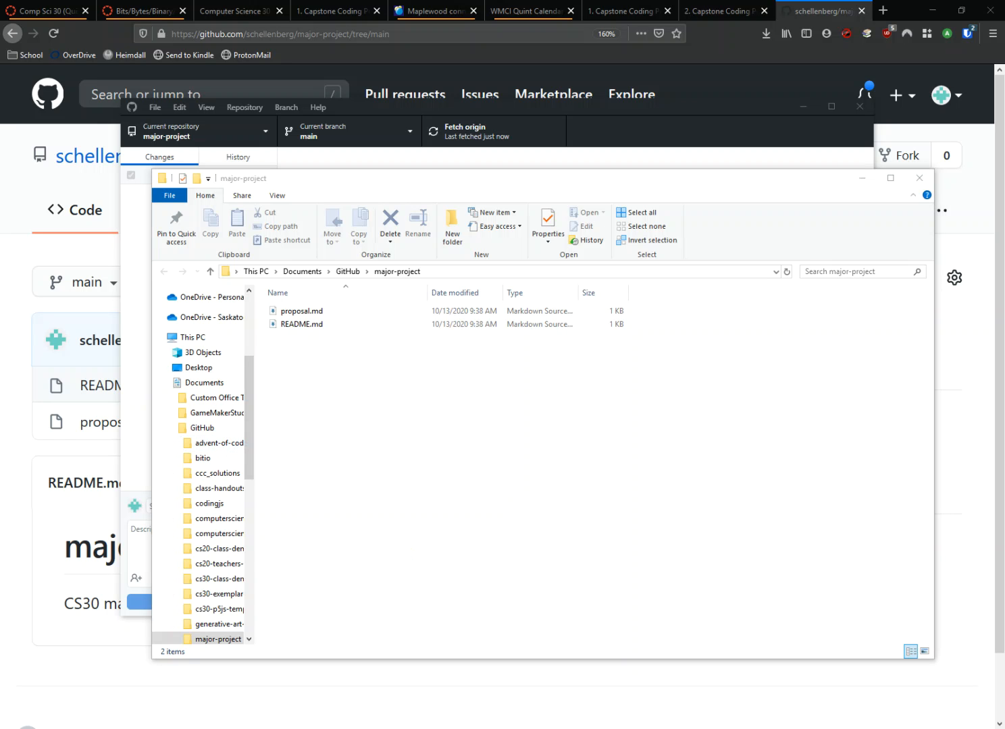
pyautogui.moveTo(442, 195); pyautogui.dragTo(314, 222)
pyautogui.scroll(2, 127, 475)
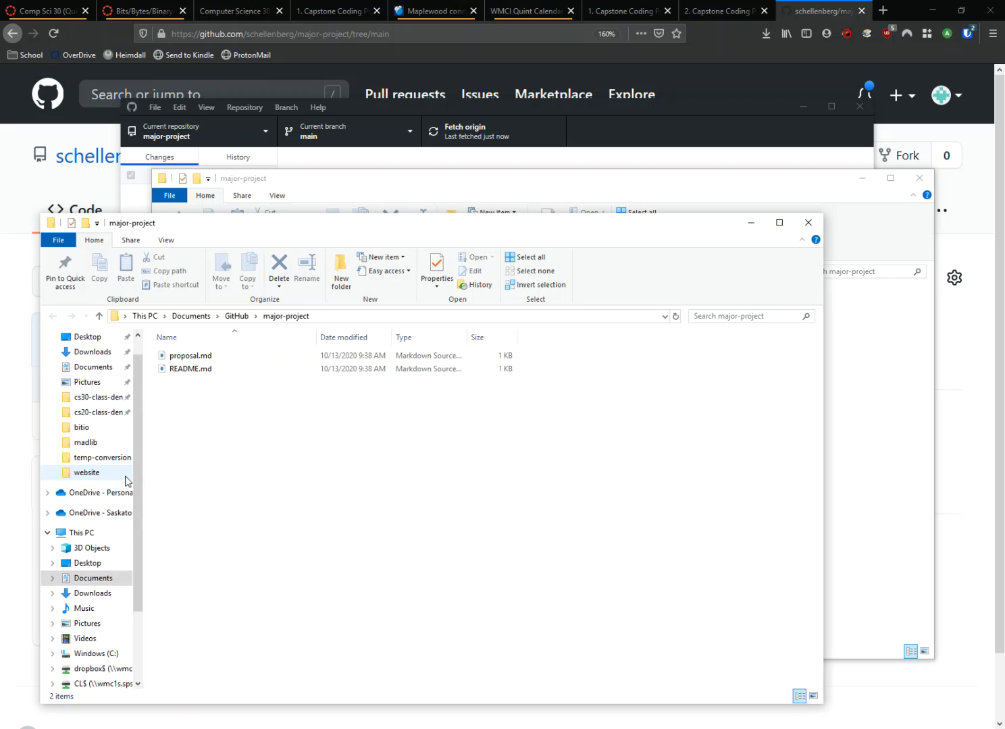
pyautogui.click(100, 403)
pyautogui.moveTo(321, 227); pyautogui.dragTo(720, 78)
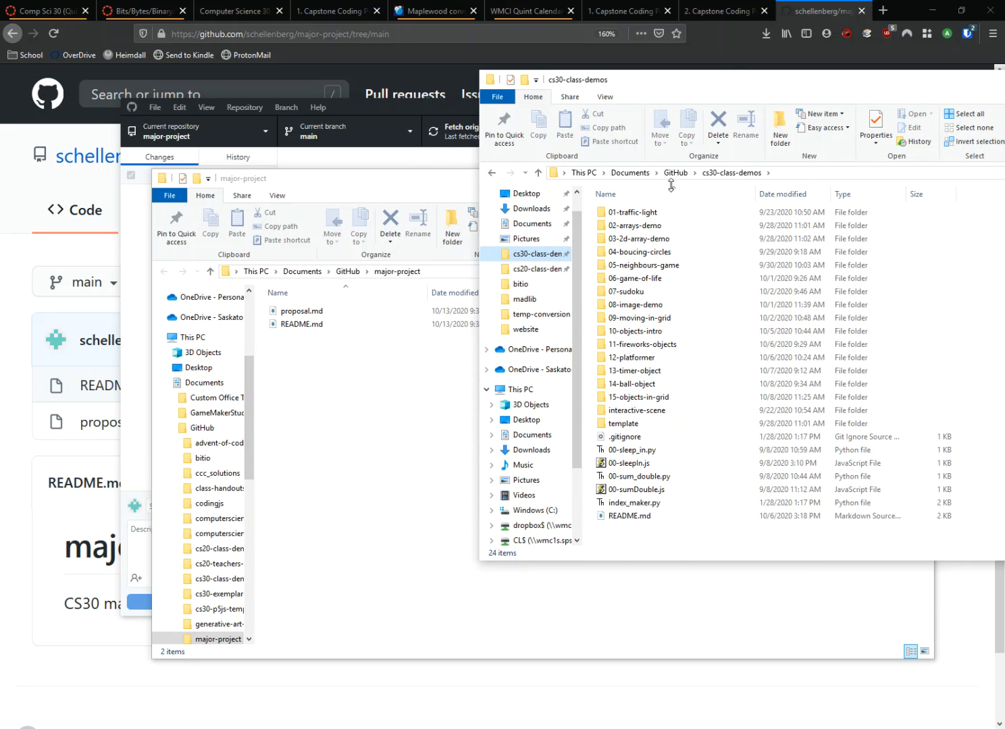
pyautogui.doubleClick(622, 424)
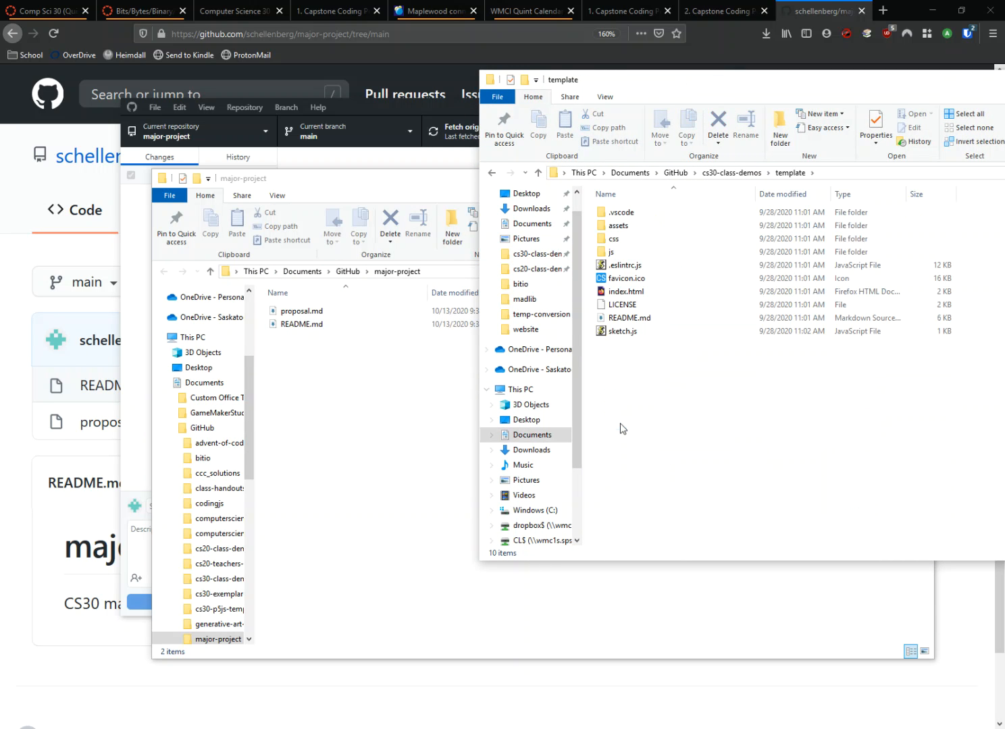
# Step: Copy everything in the template folder into the major-project folder, skipping the existing README.md
pyautogui.moveTo(706, 425); pyautogui.dragTo(622, 215)
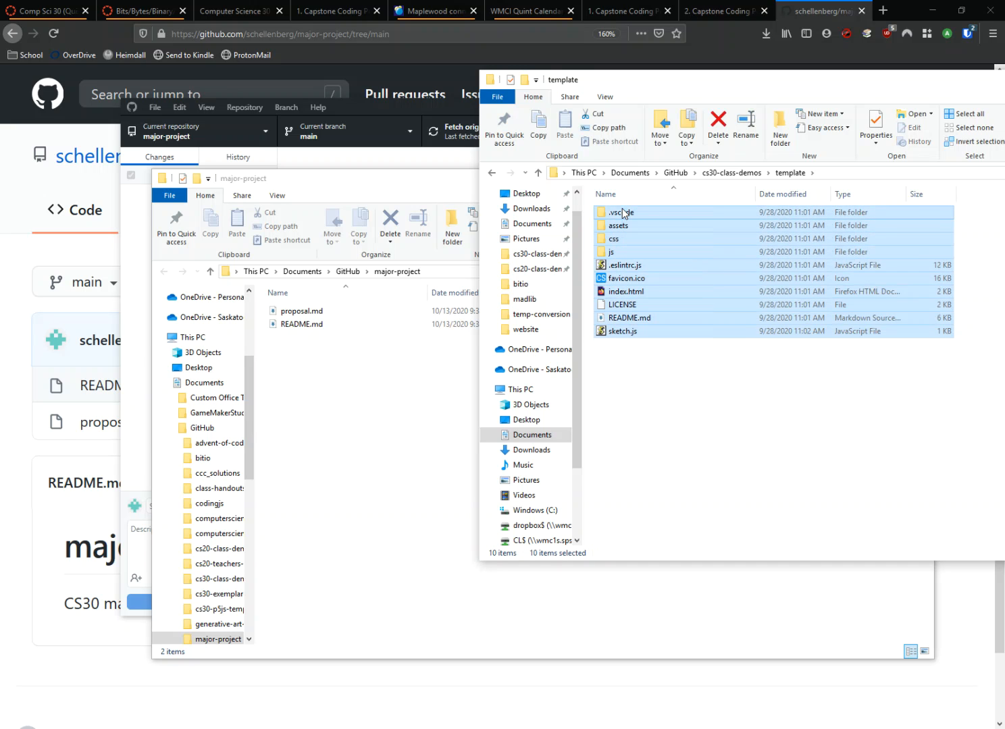
pyautogui.rightClick(646, 295)
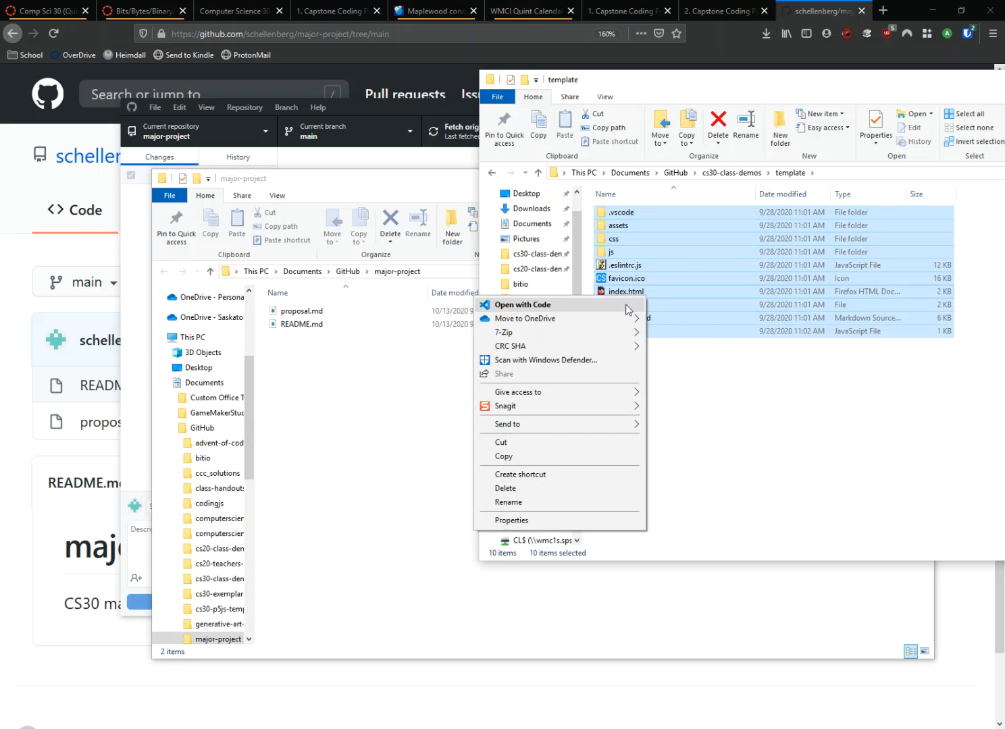
pyautogui.click(547, 456)
pyautogui.click(370, 407)
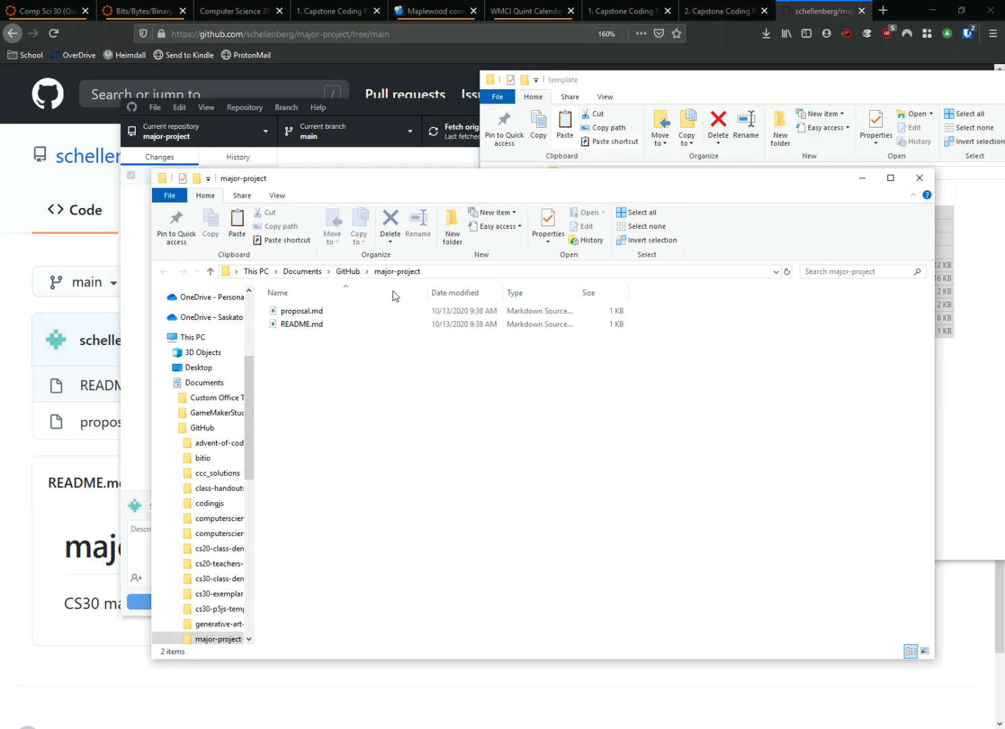
pyautogui.rightClick(322, 398)
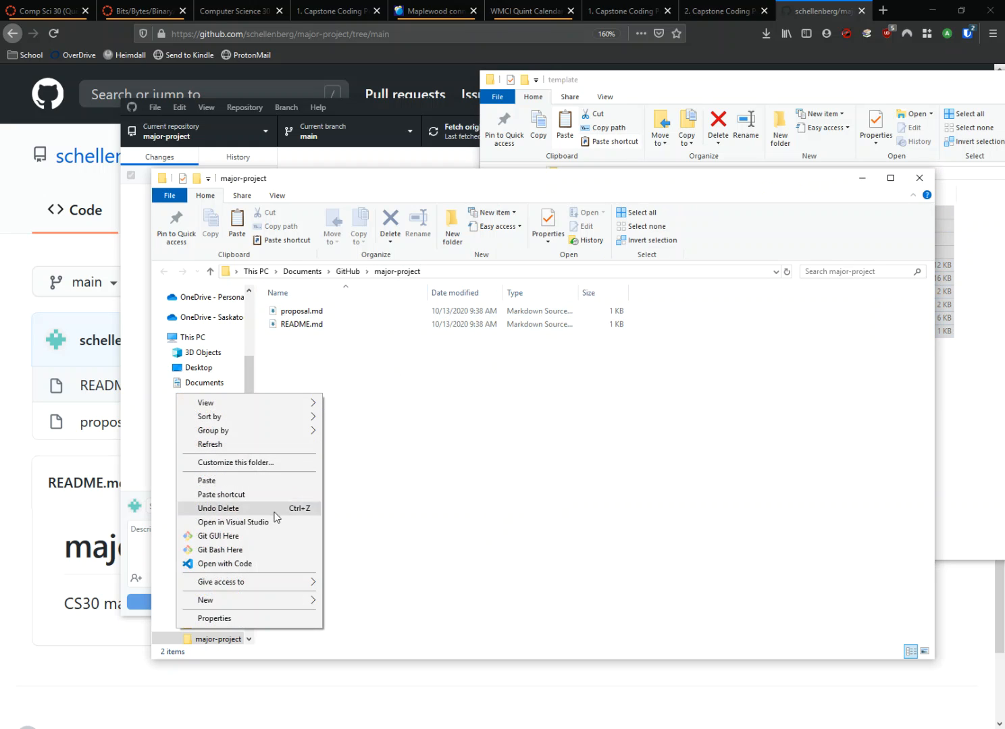
pyautogui.click(232, 480)
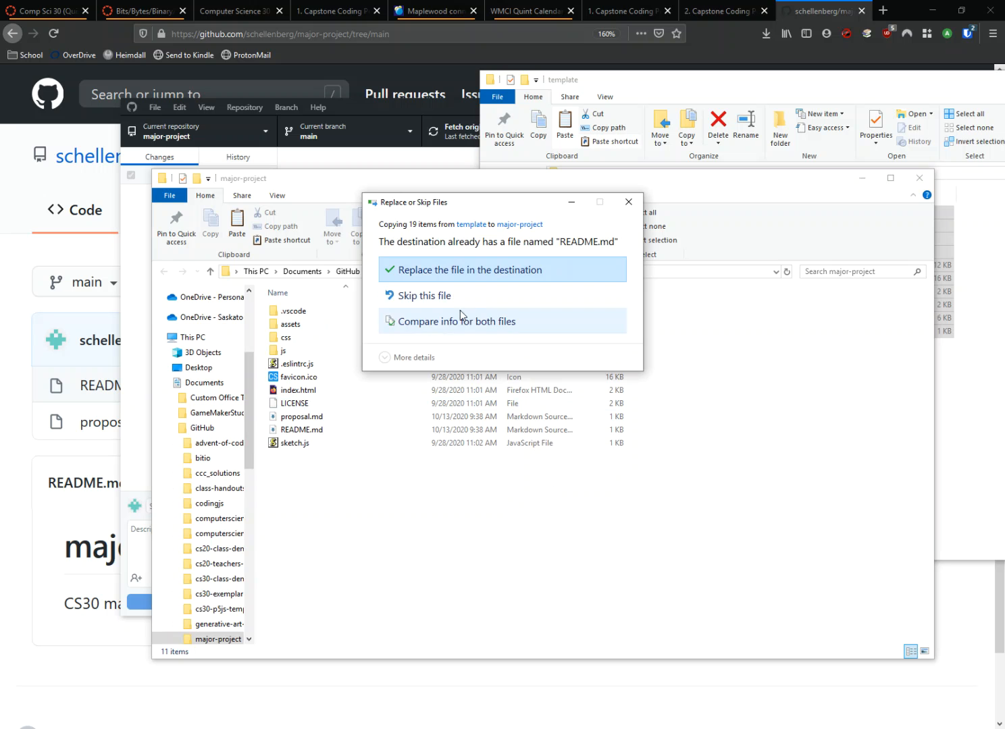
pyautogui.click(438, 296)
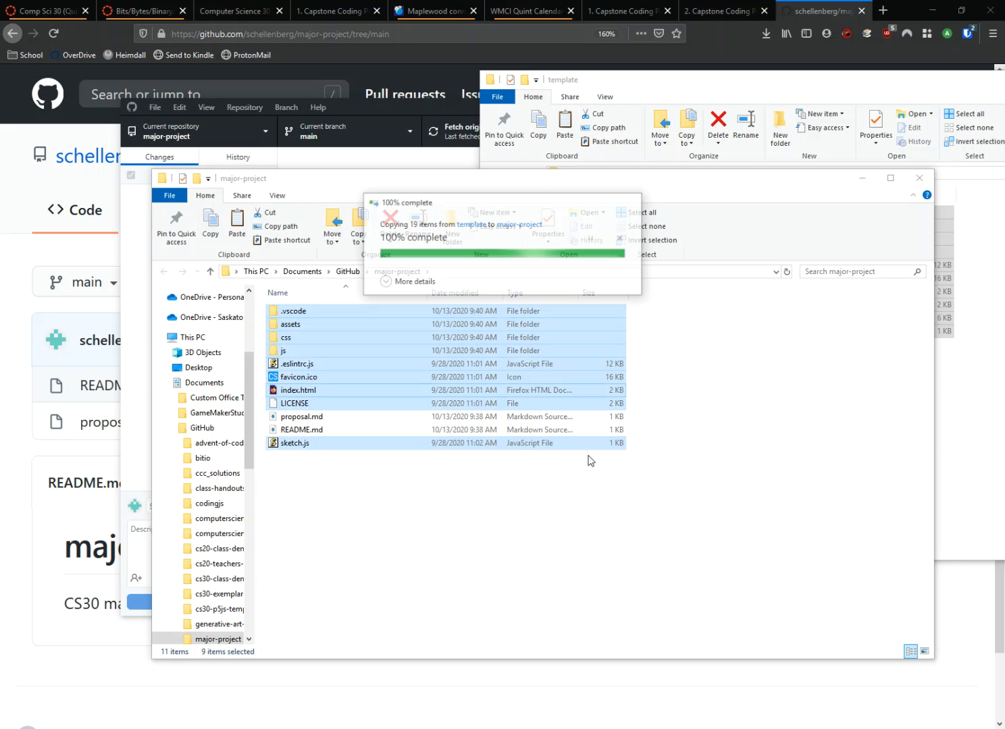
pyautogui.click(433, 519)
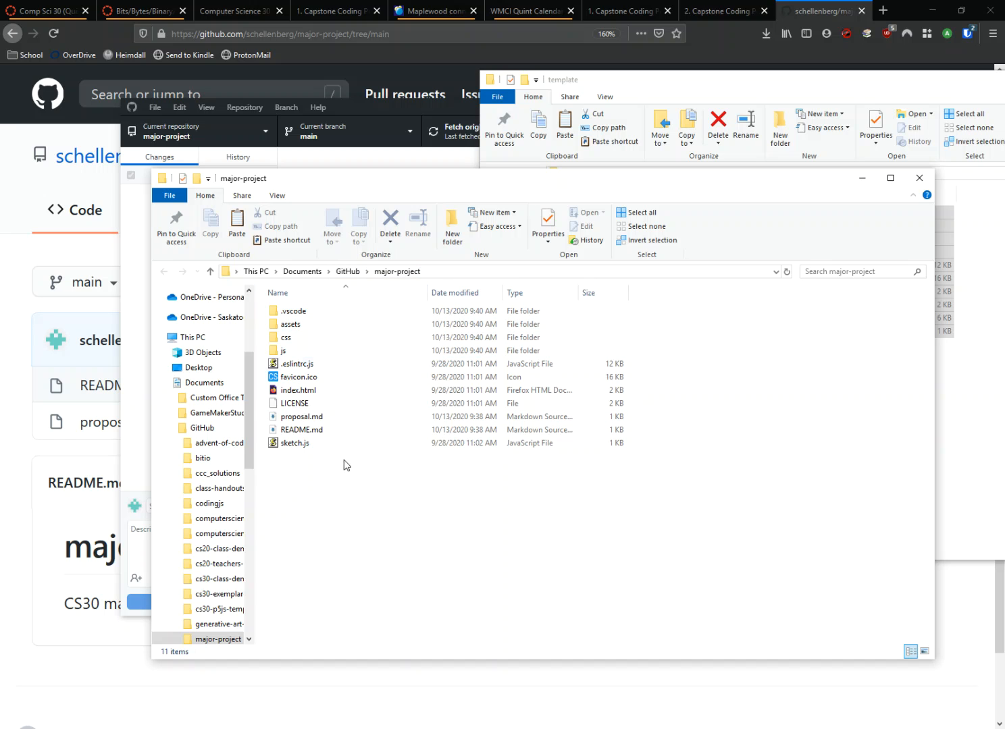
# Step: Switch to GitHub Desktop, reopen the repository in Visual Studio Code and open sketch.js at the draw function
pyautogui.hotkey('alt', 'Tab')
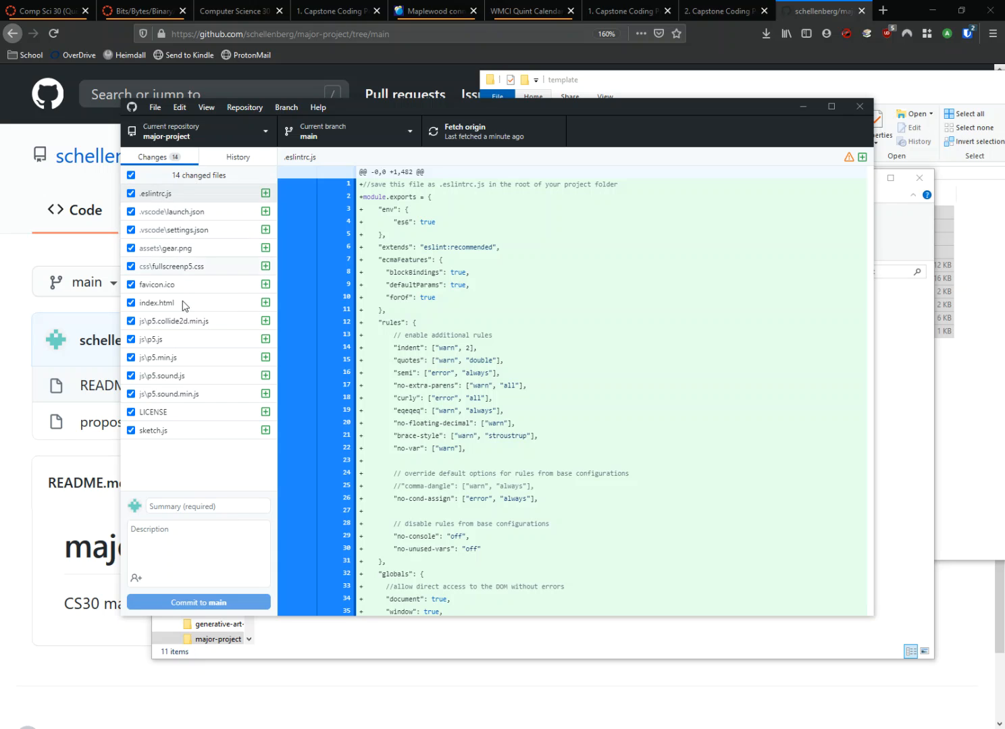
pyautogui.click(251, 108)
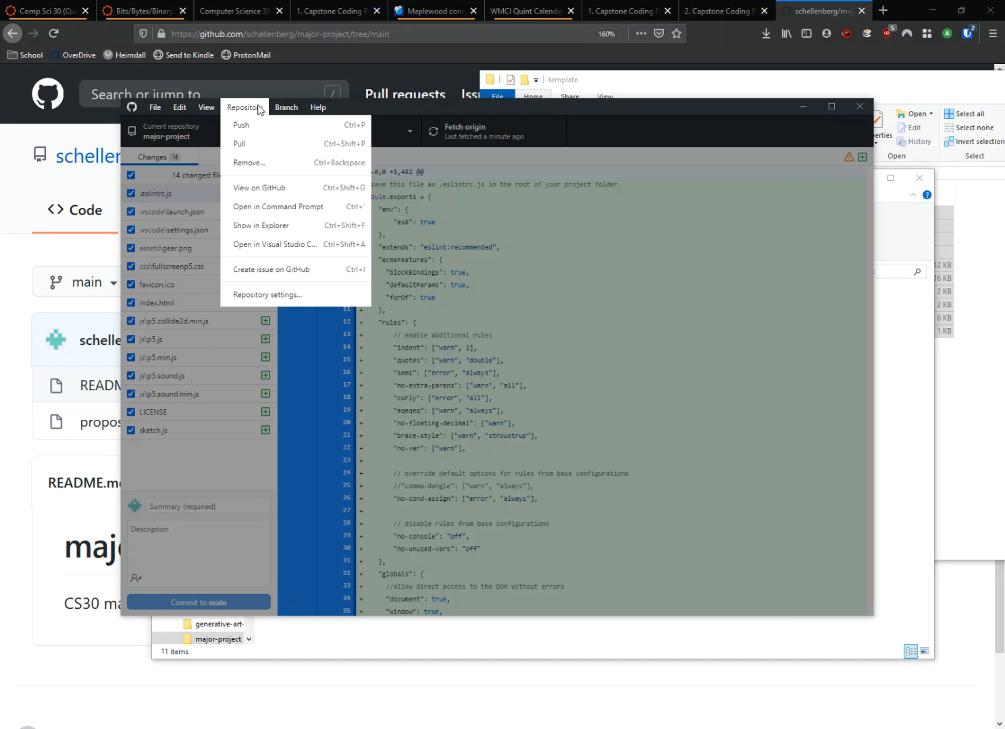
pyautogui.click(331, 245)
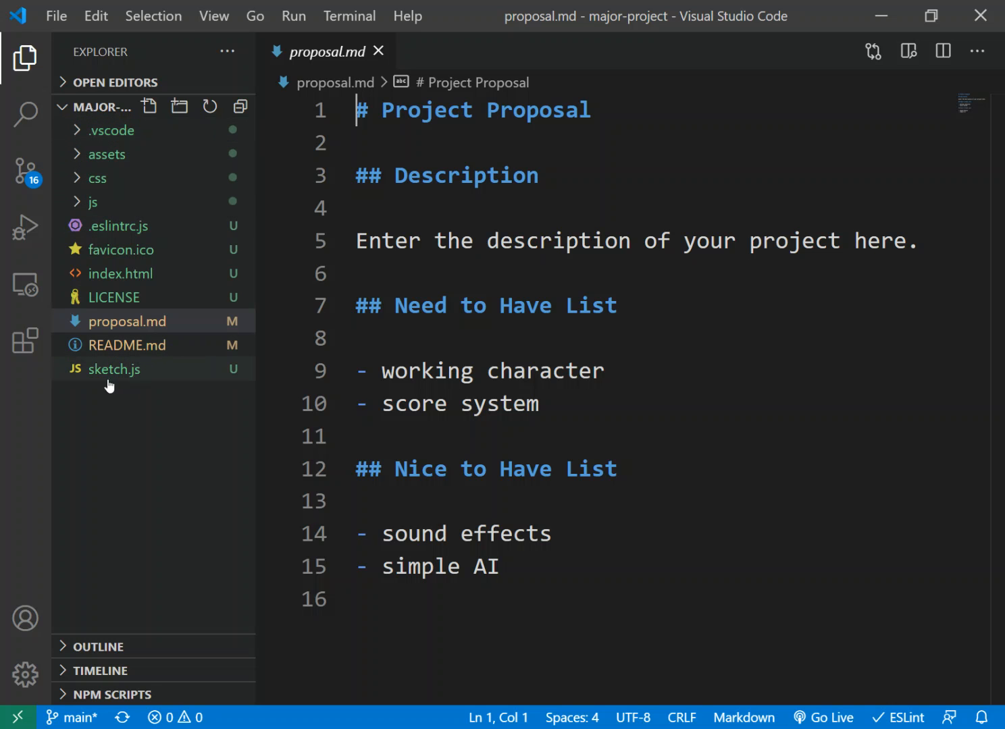
pyautogui.click(152, 375)
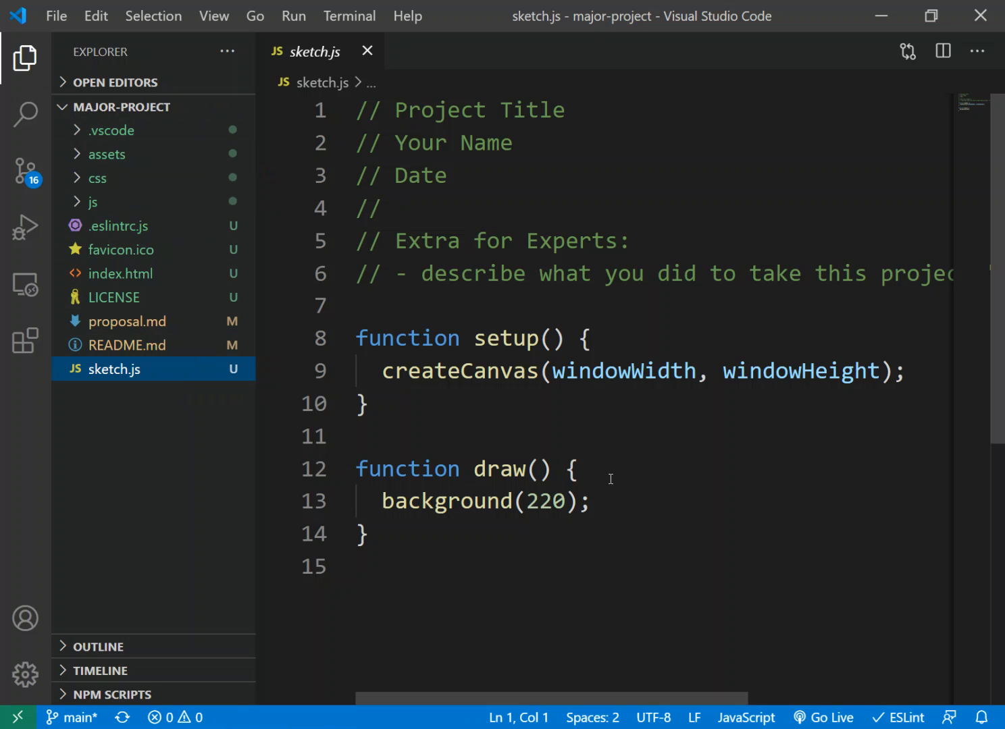
pyautogui.click(370, 500)
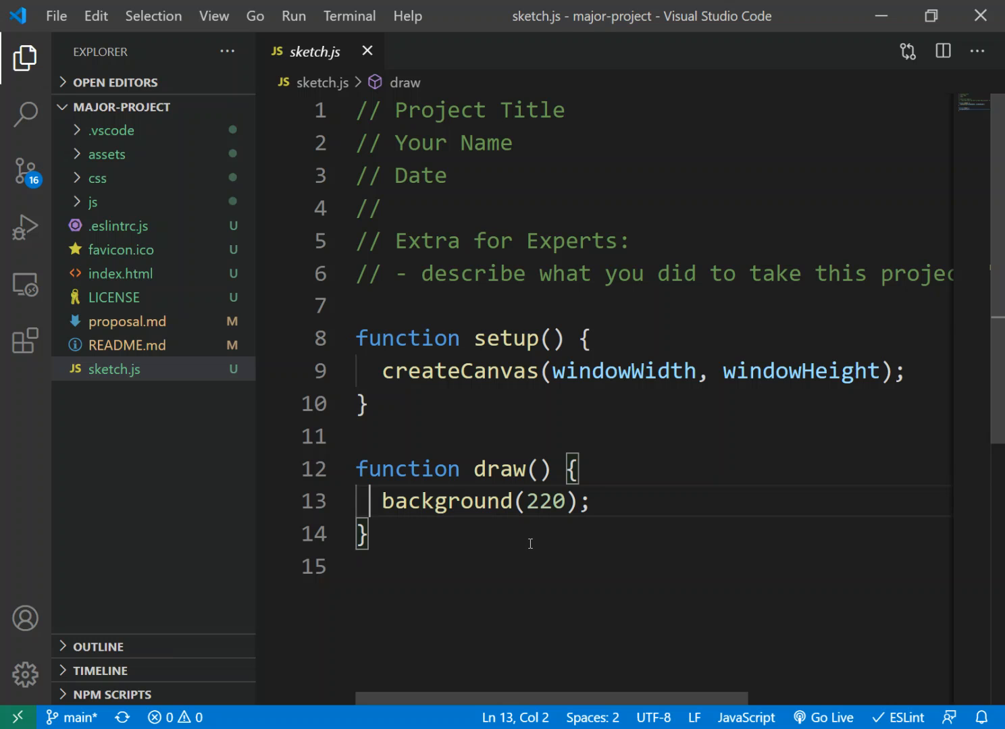
# Step: Remove the indent of background(220) in draw, inspect its ESLint warning, restore the two-space indent and save sketch.js
pyautogui.hotkey('shift', 'Tab')
pyautogui.press('Down')
pyautogui.press('Down')
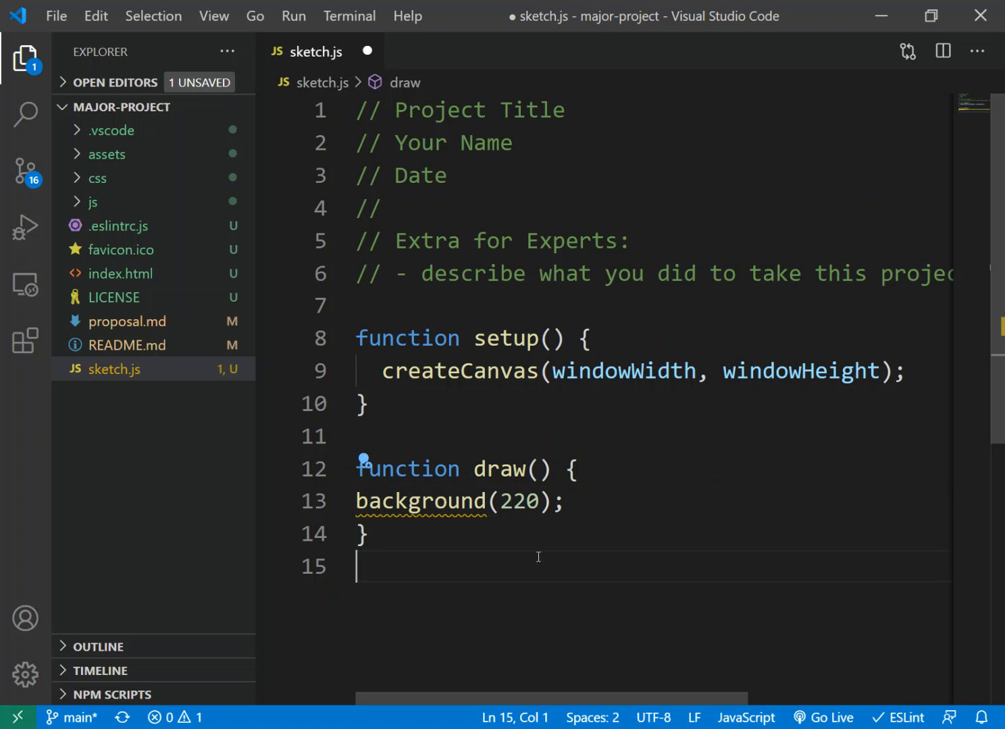
pyautogui.moveTo(376, 509)
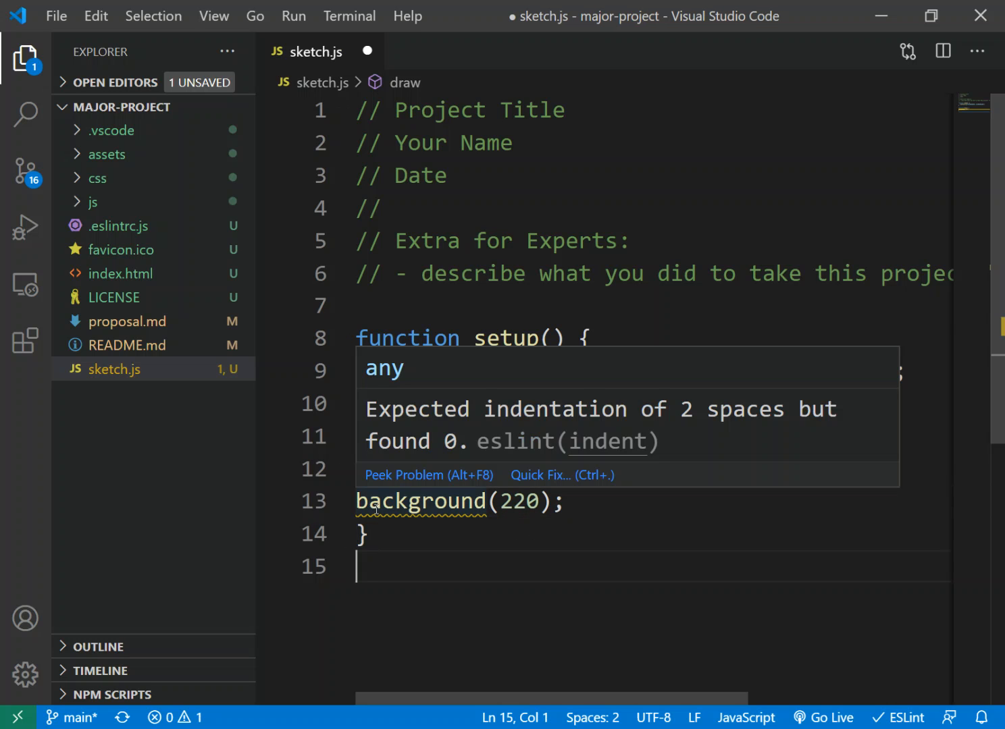
pyautogui.click(354, 509)
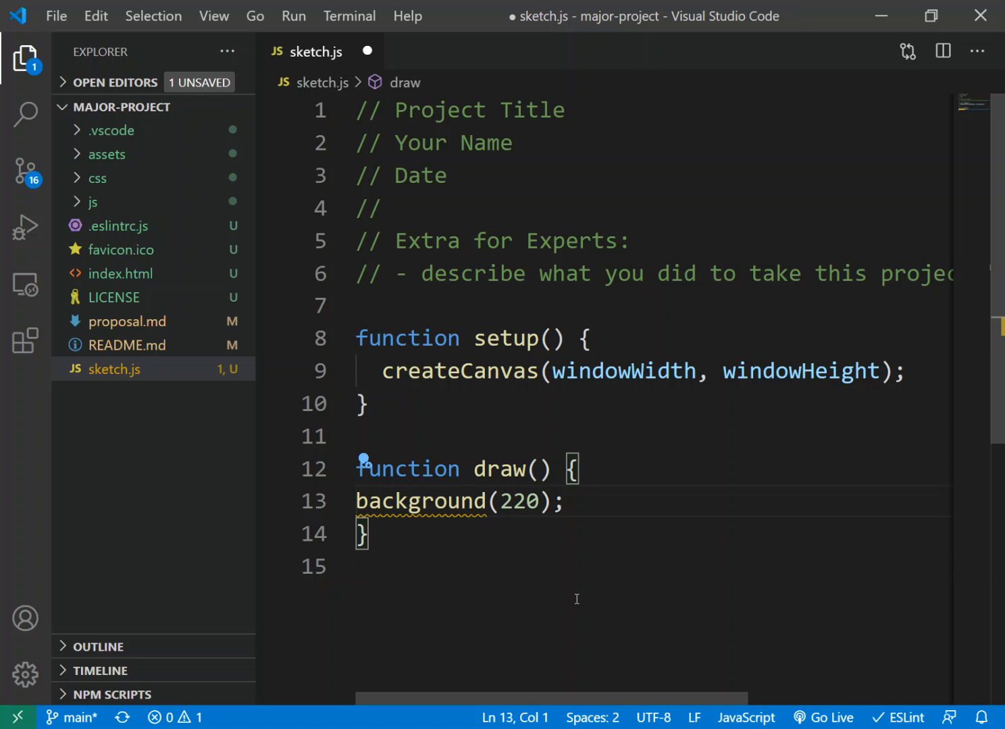
pyautogui.press('Tab')
pyautogui.press('Down')
pyautogui.press('Down')
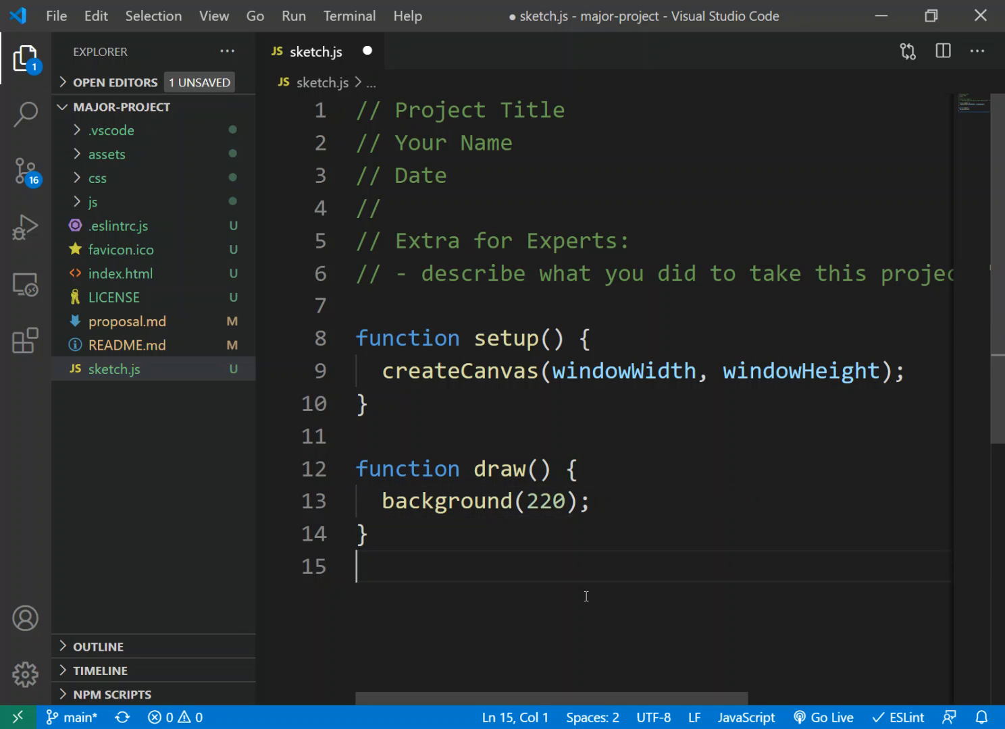
pyautogui.hotkey('ctrl', 's')
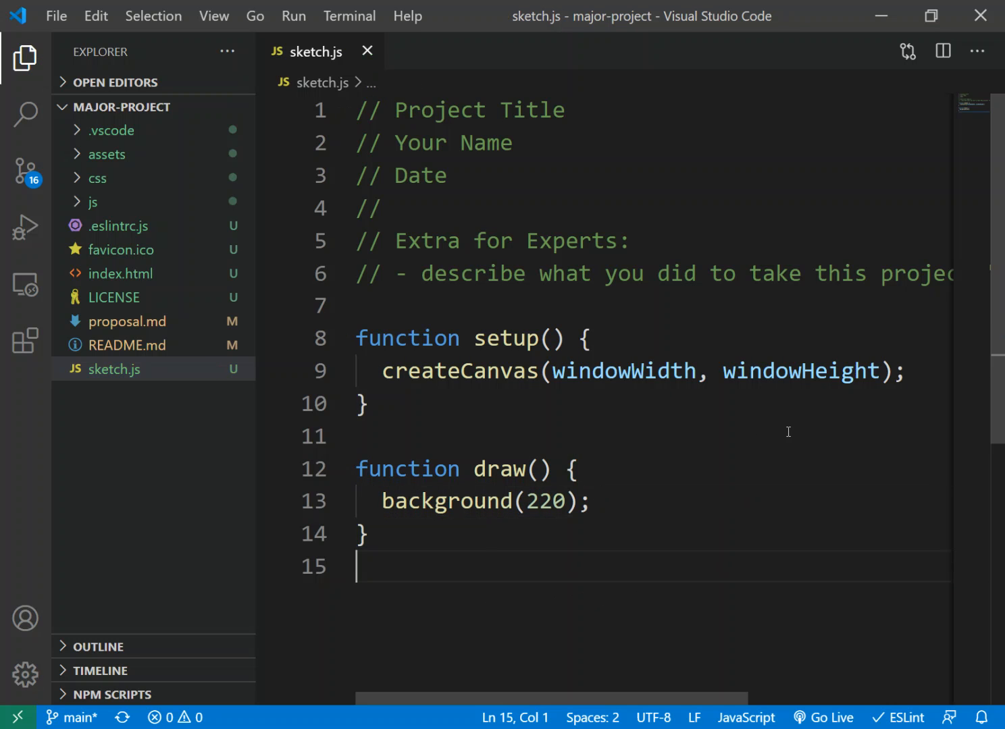
# Step: Close the editor, commit all changed files to main with the summary "initializing repo with template" and push to origin
pyautogui.click(983, 17)
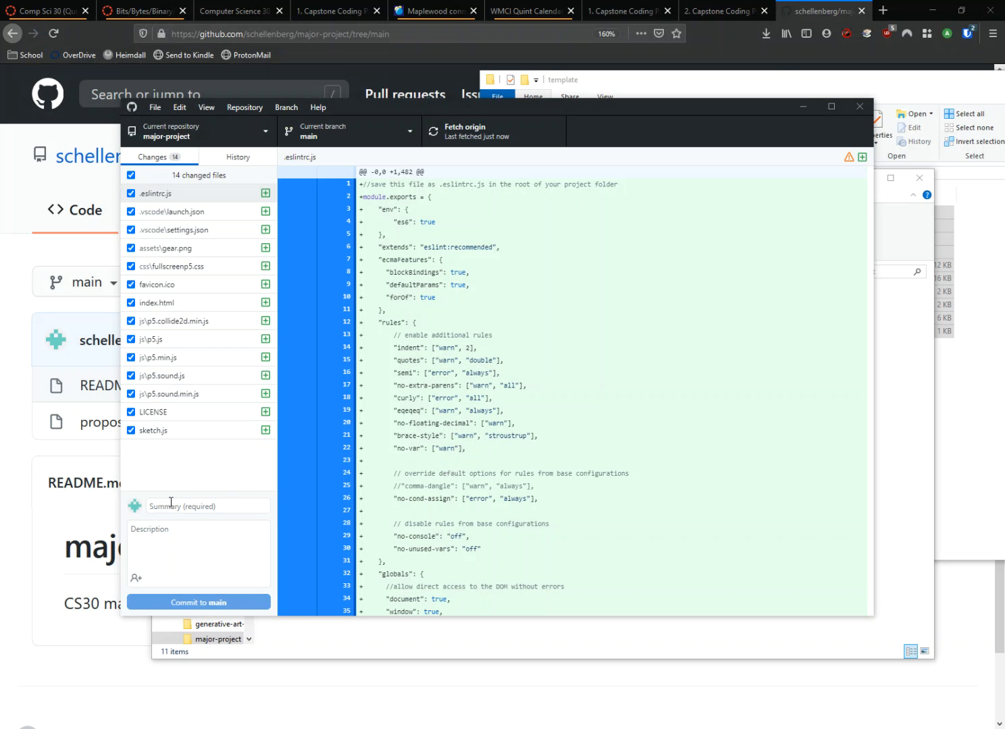
pyautogui.click(149, 507)
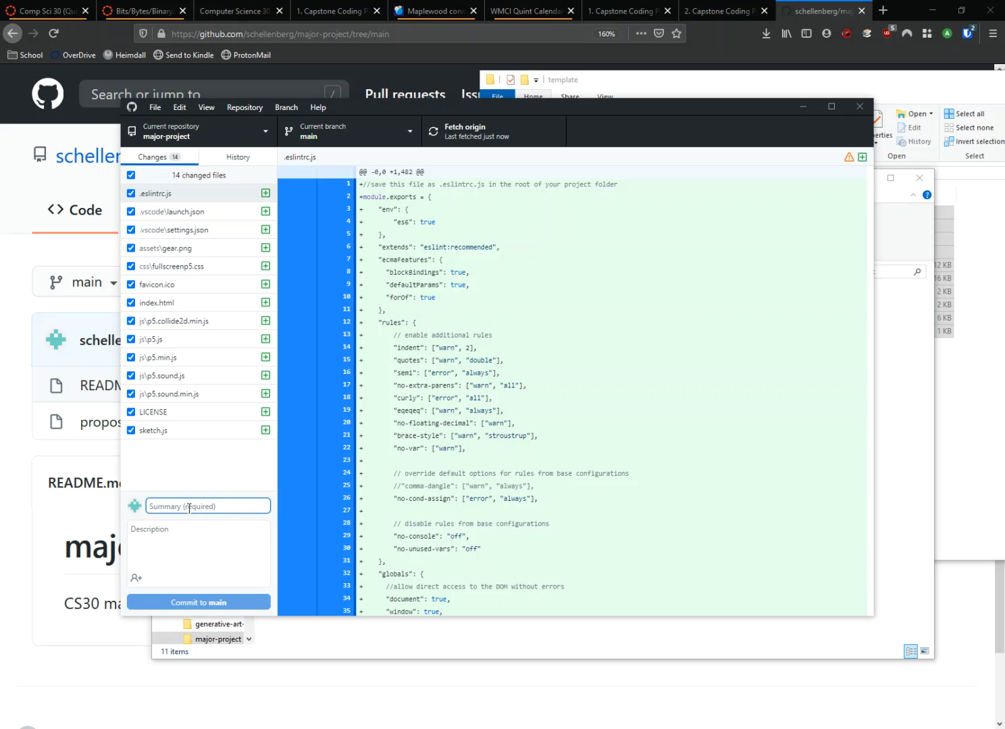
pyautogui.write('initializing repo with template')
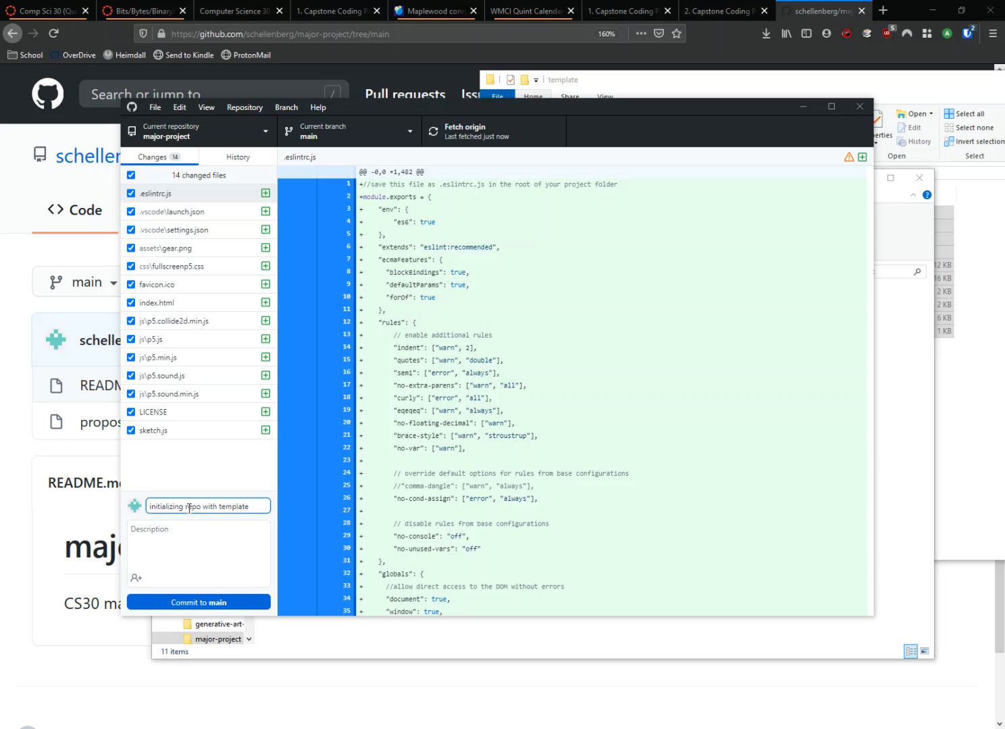
pyautogui.click(201, 603)
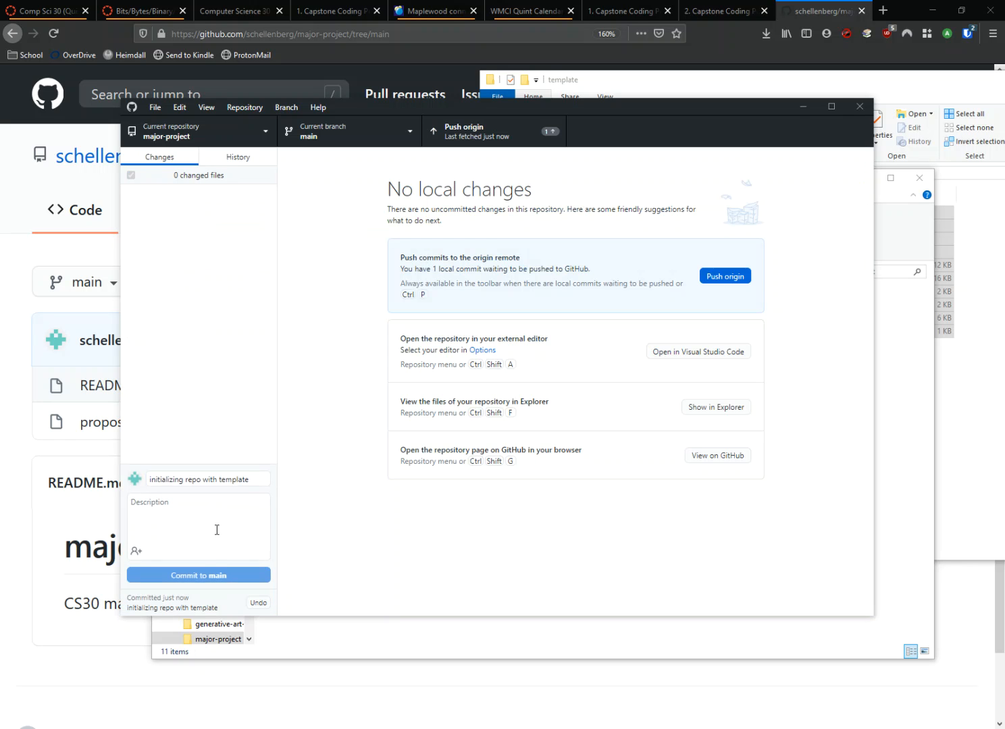
pyautogui.click(509, 129)
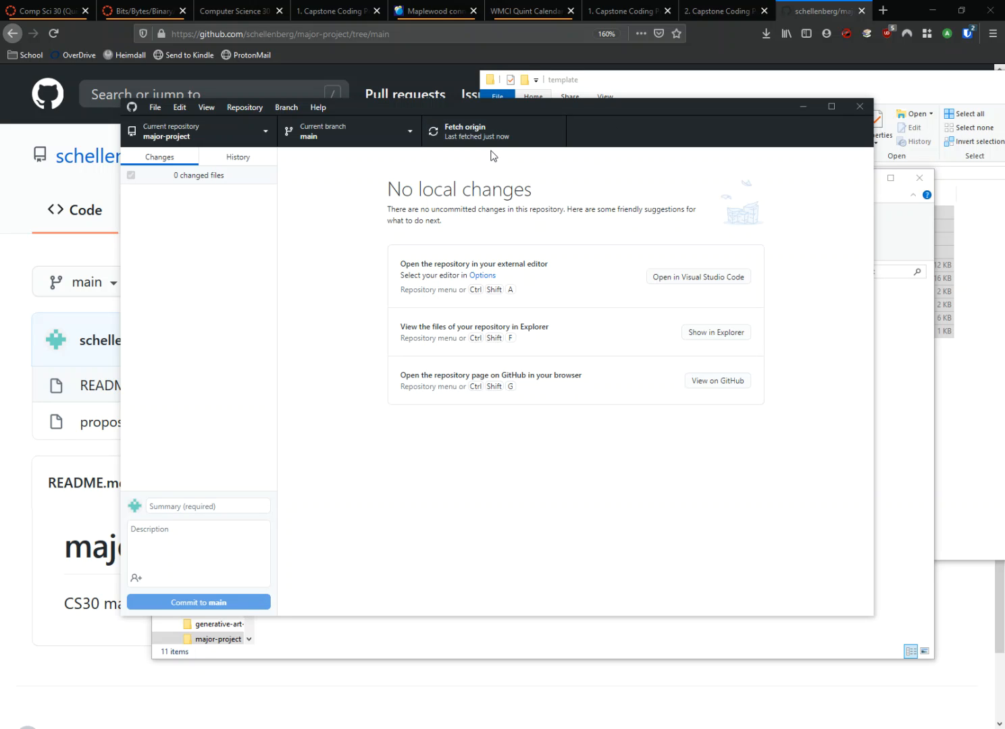
# Step: Open the major-project repository on GitHub from GitHub Desktop and look through the pushed file list
pyautogui.click(730, 384)
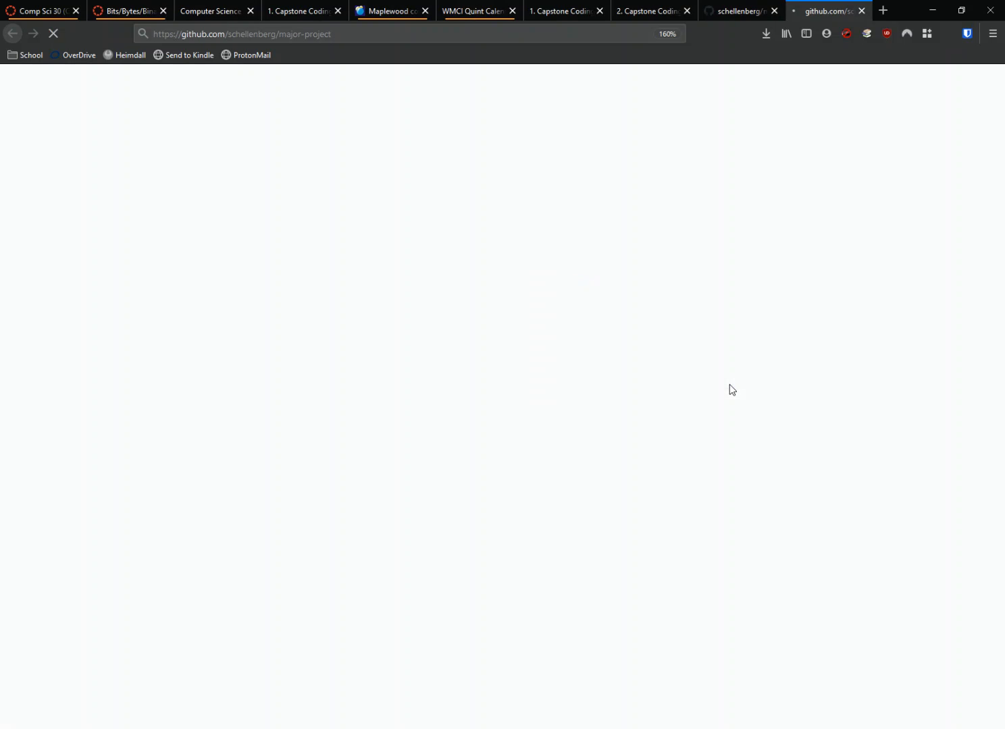
pyautogui.scroll(-2, 143, 337)
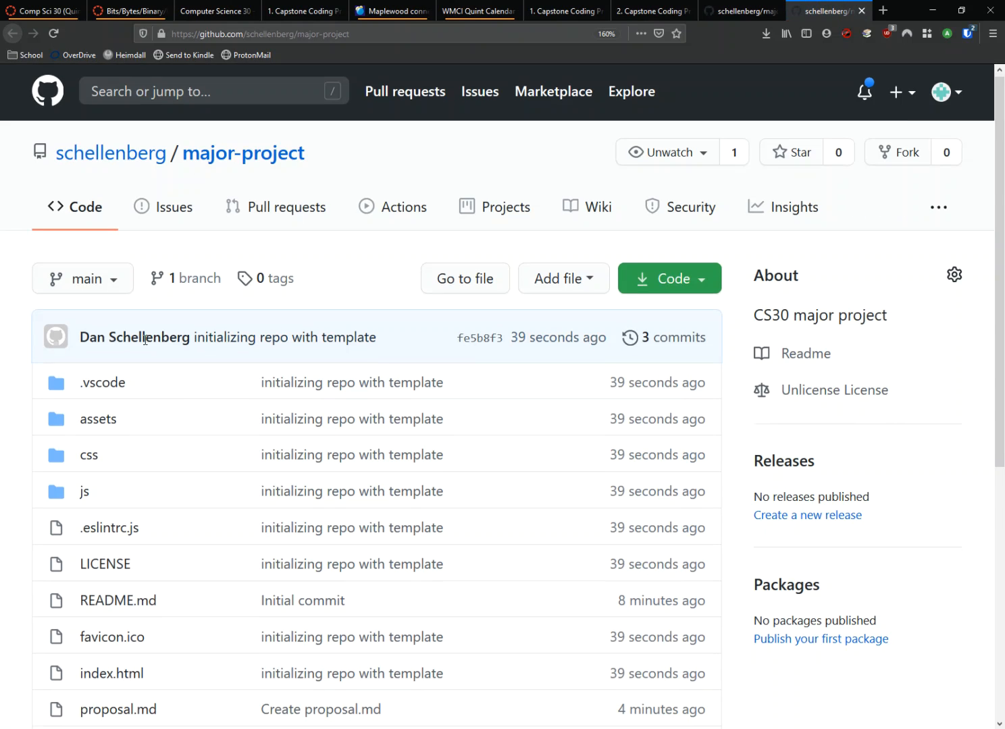
pyautogui.scroll(-2, 269, 260)
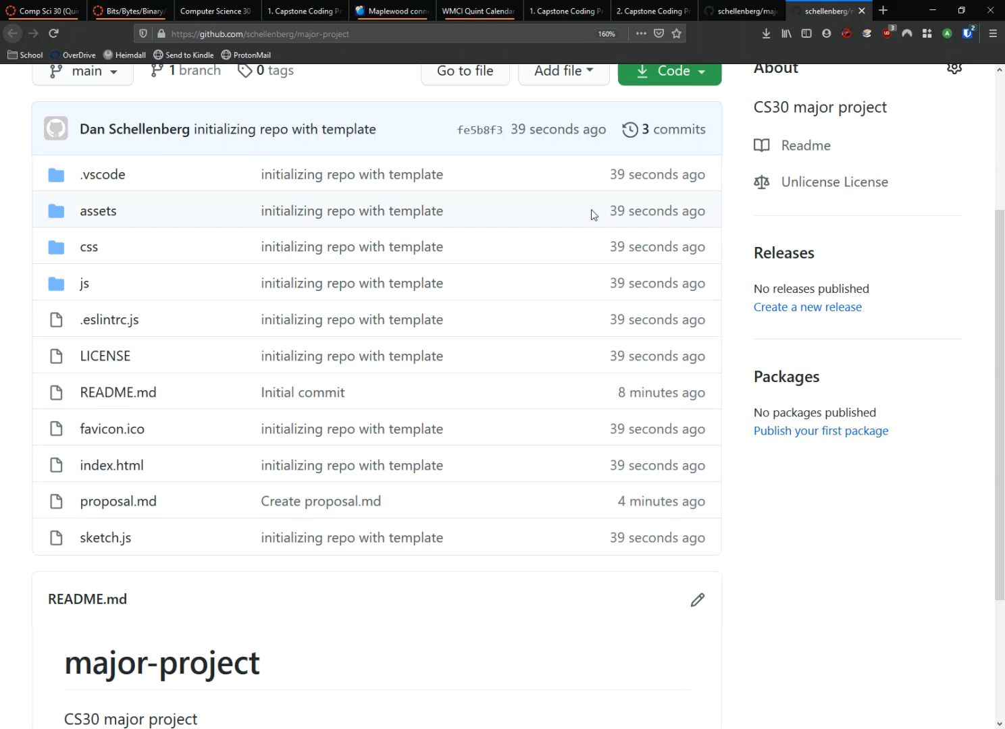
pyautogui.scroll(4, 669, 463)
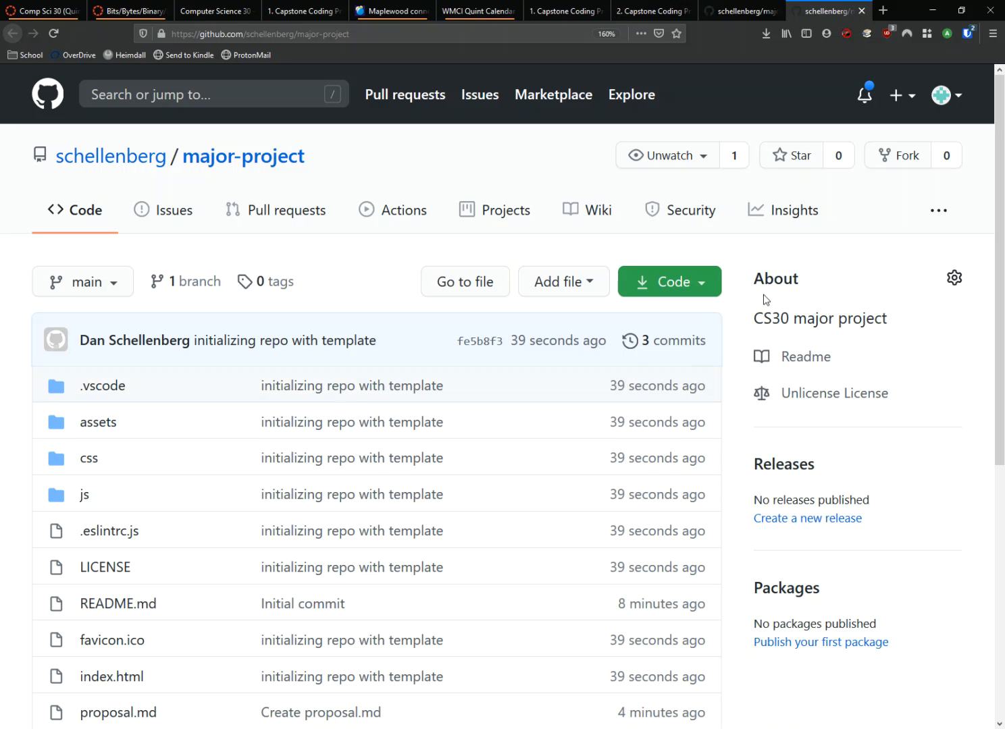
pyautogui.hotkey('ctrl', '-')
pyautogui.hotkey('ctrl', '-')
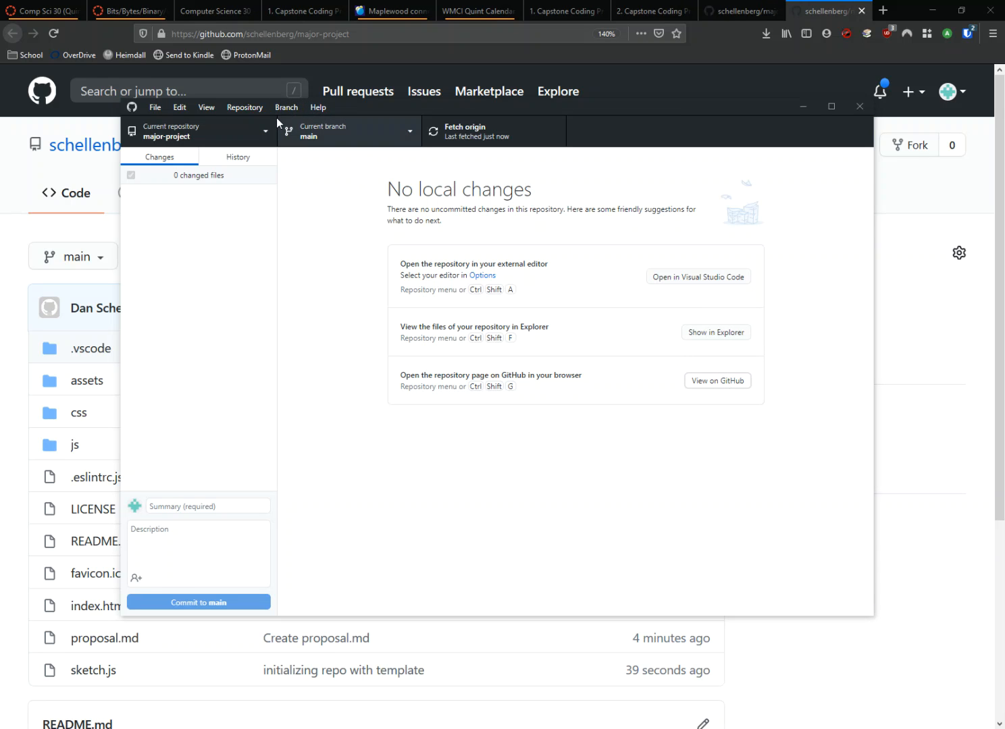
# Step: Reopen the repository on GitHub from GitHub Desktop and go to the GitHub Pages section of its settings
pyautogui.click(246, 107)
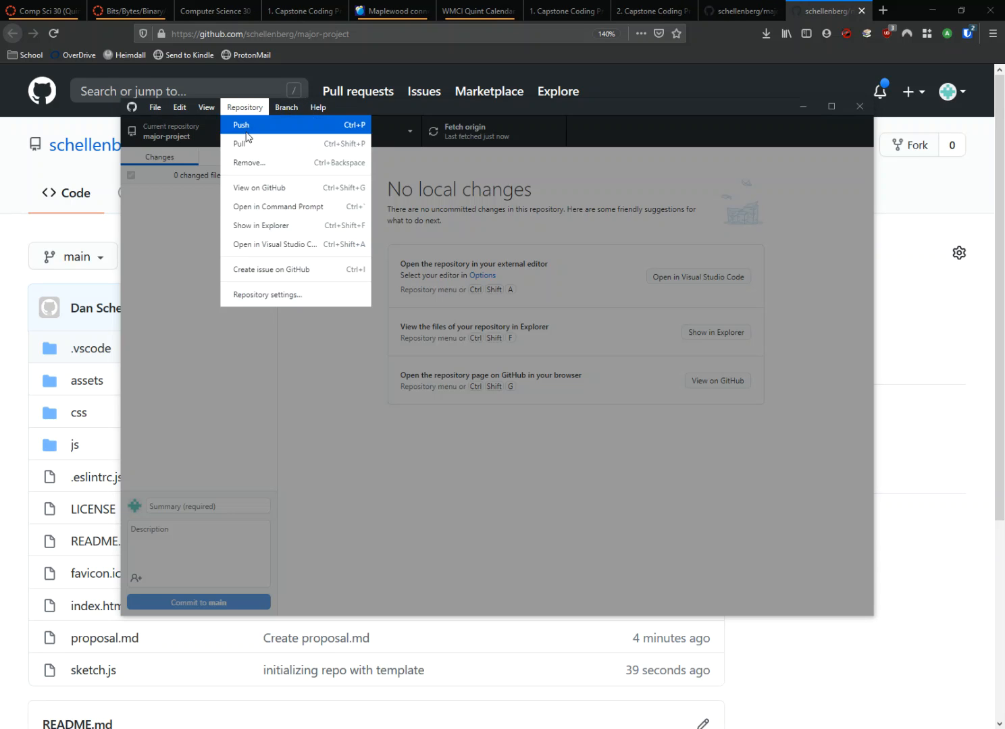
pyautogui.click(313, 190)
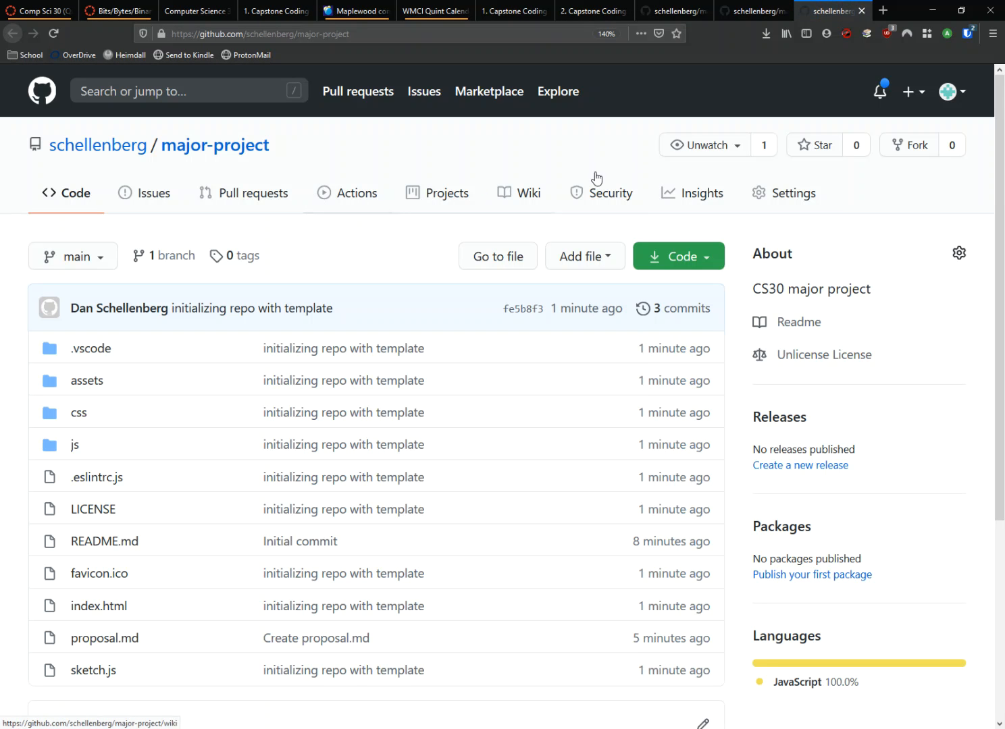
pyautogui.click(786, 199)
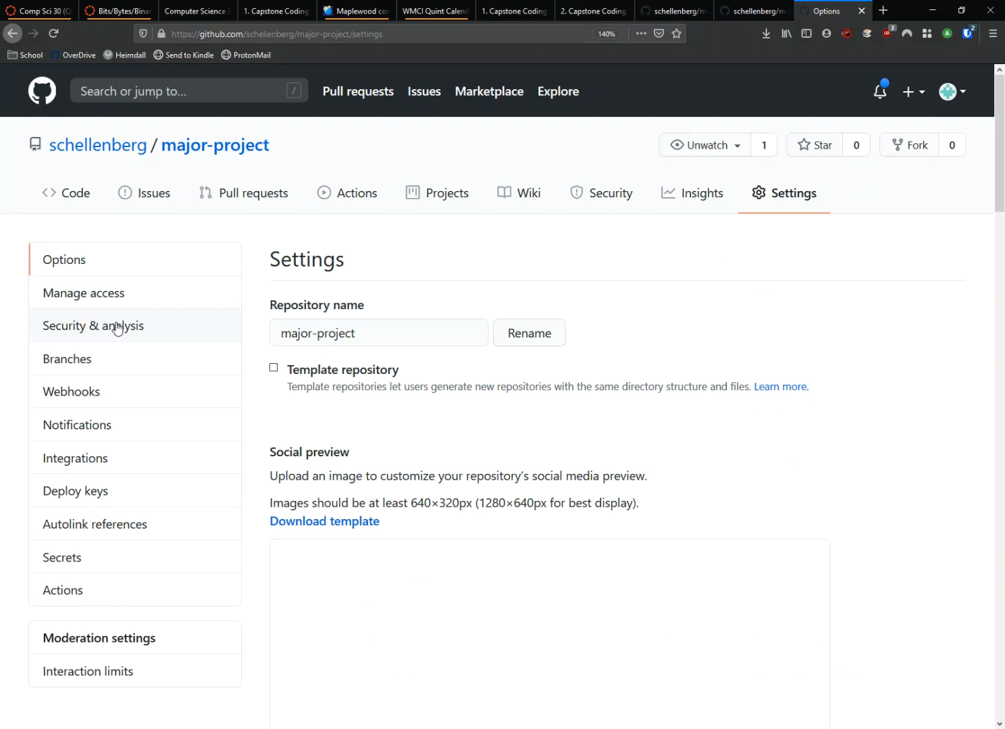
pyautogui.scroll(-6, 358, 309)
pyautogui.scroll(-13, 480, 294)
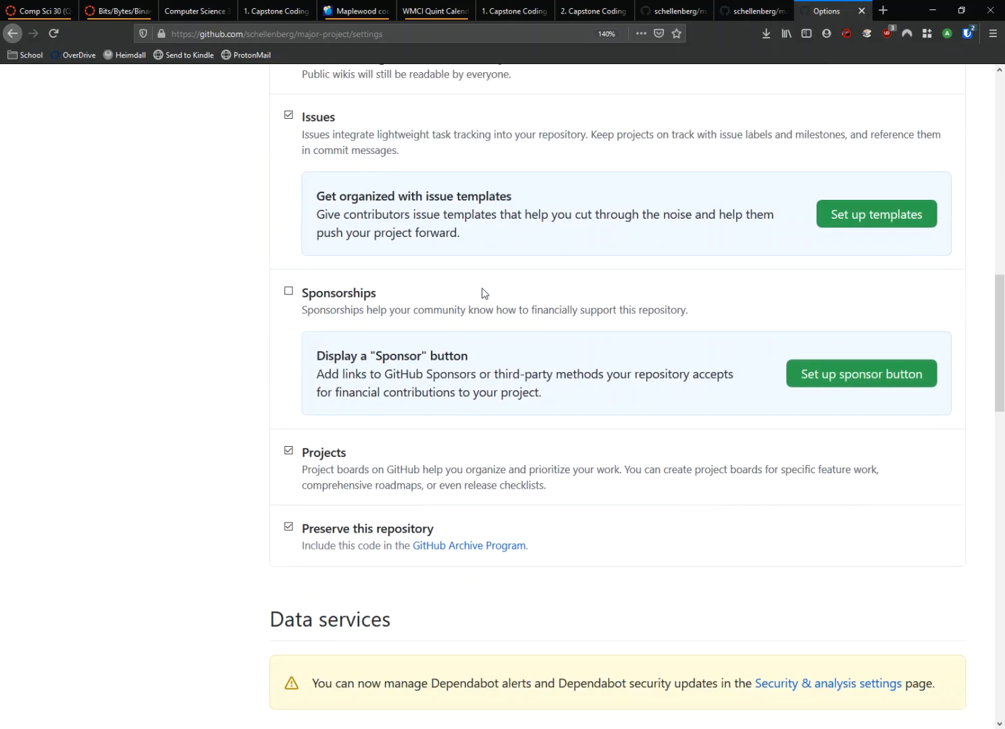
pyautogui.scroll(-8, 482, 293)
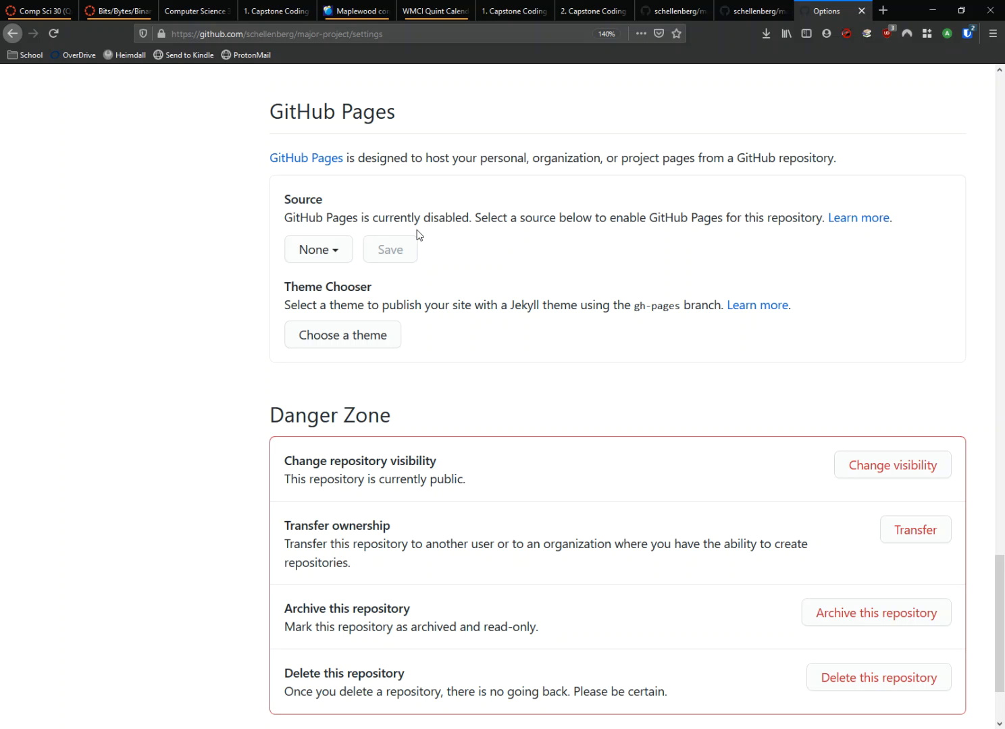
# Step: Set the GitHub Pages source to the main branch with the / (root) folder and save it
pyautogui.click(337, 250)
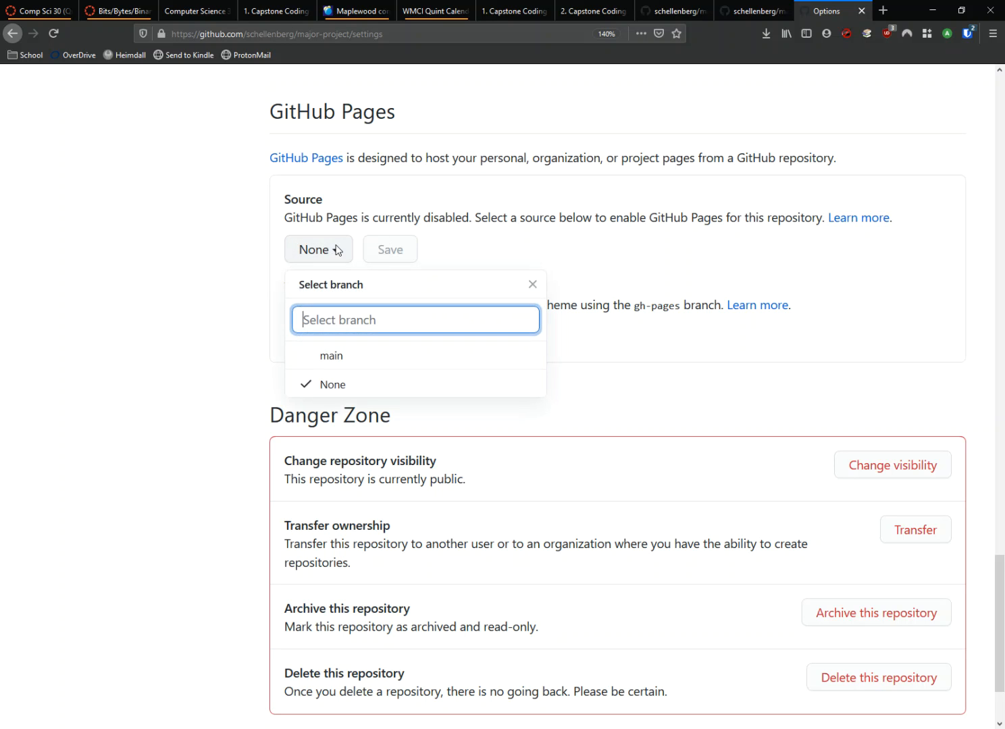
pyautogui.click(332, 356)
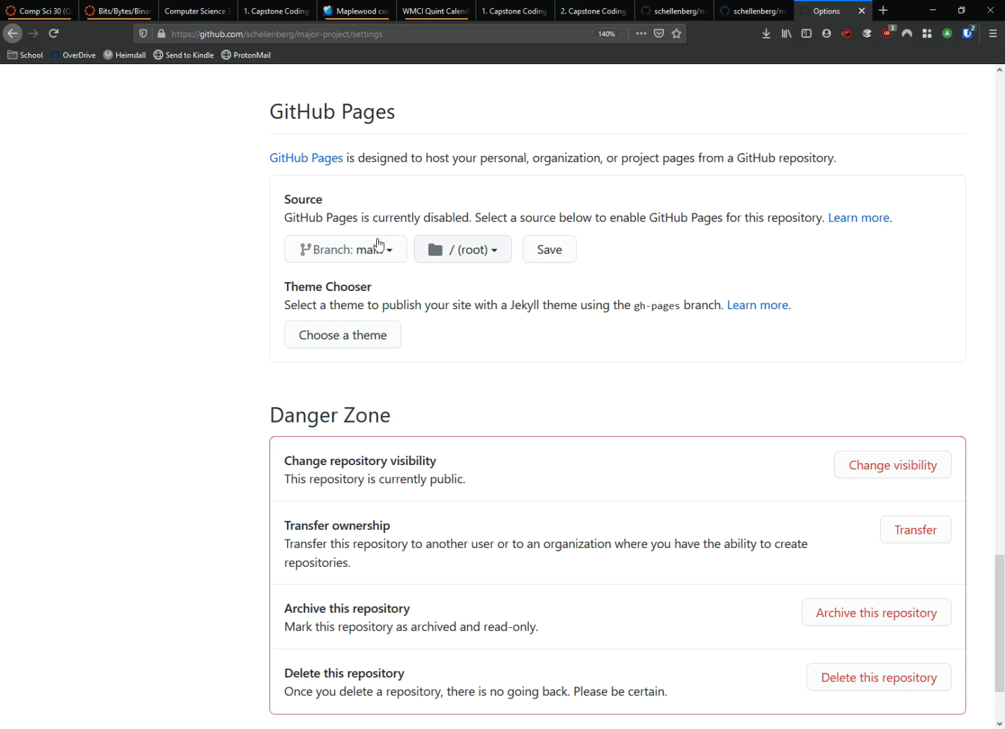
pyautogui.click(475, 258)
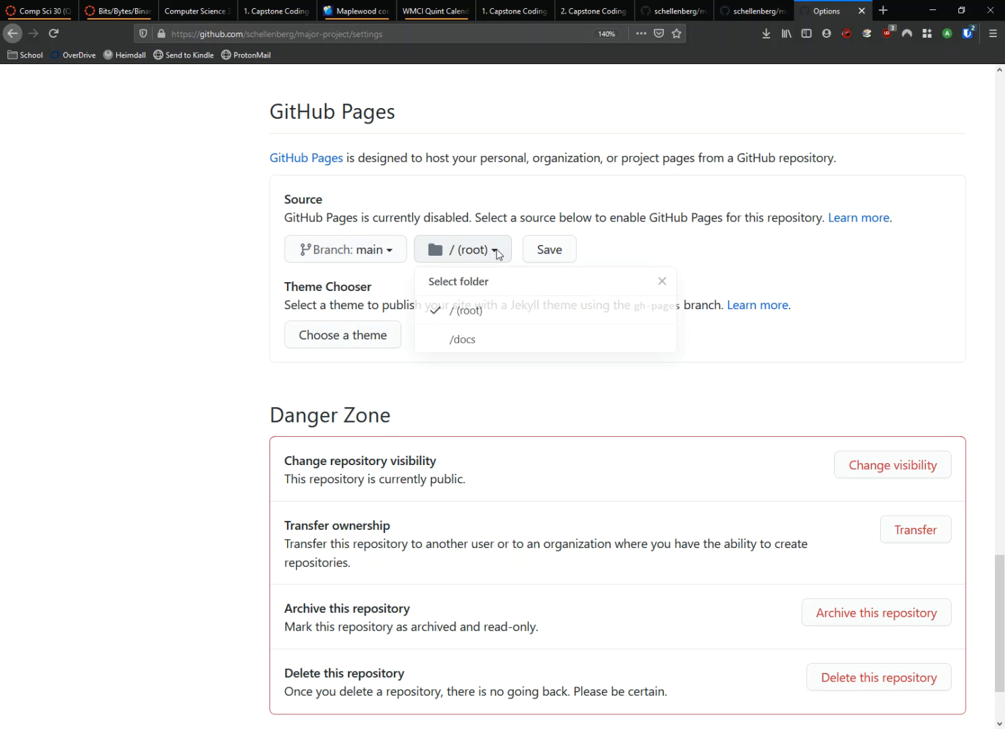
pyautogui.click(480, 258)
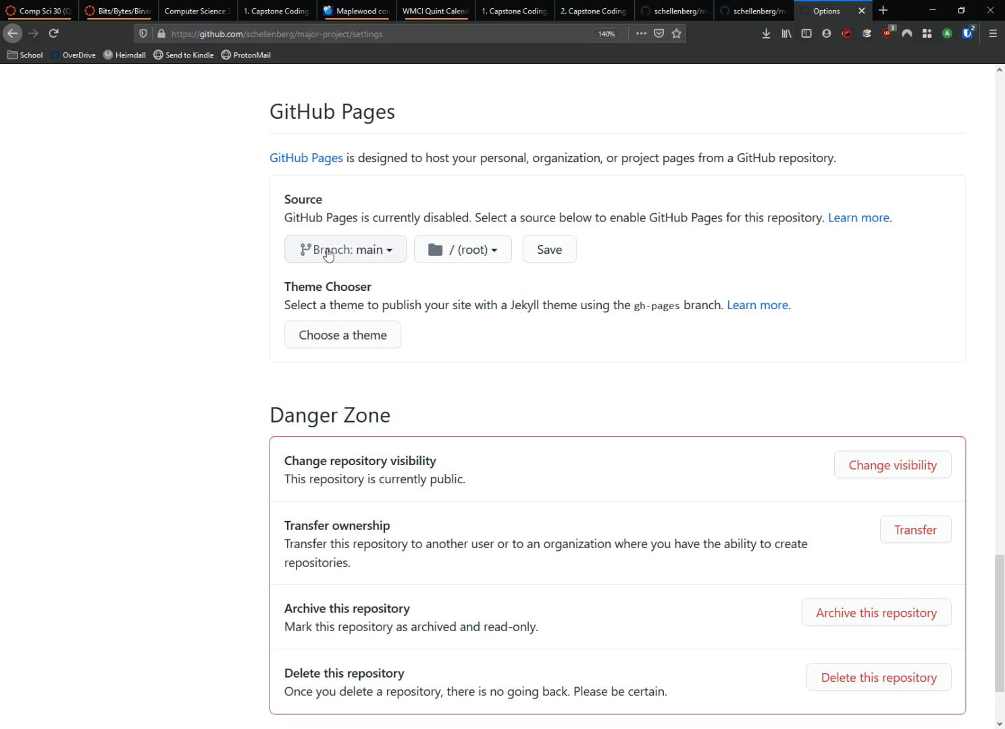
pyautogui.click(559, 256)
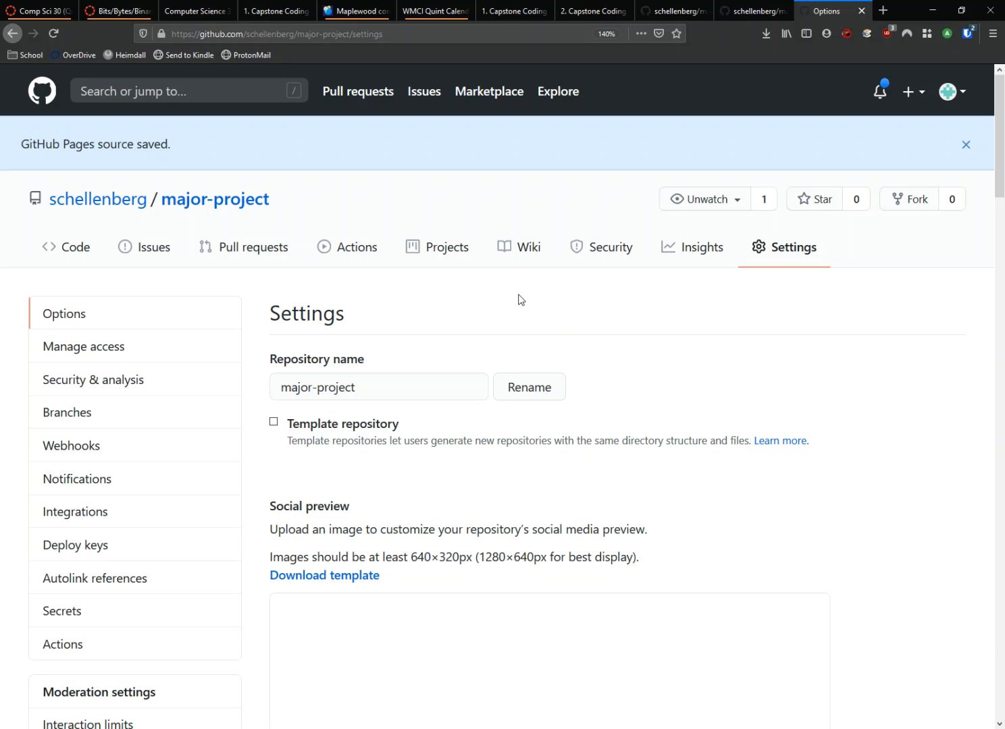
# Step: Return to the GitHub Pages section and check the published site address and the source branch options
pyautogui.scroll(-6, 437, 266)
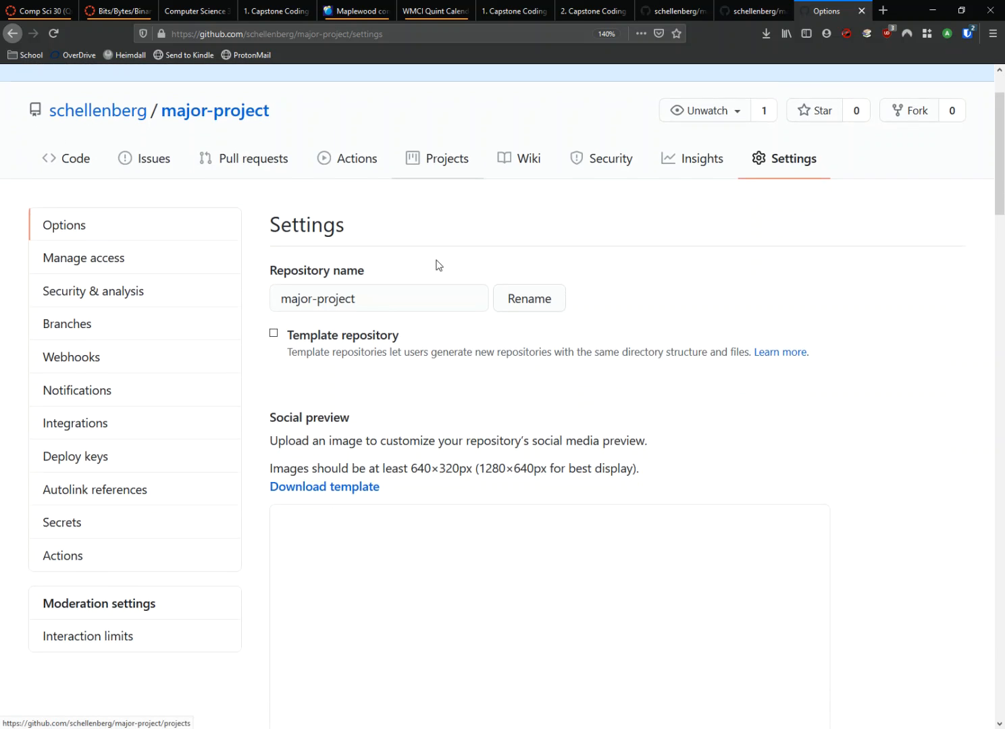
pyautogui.scroll(3, 412, 233)
pyautogui.scroll(-15, 439, 226)
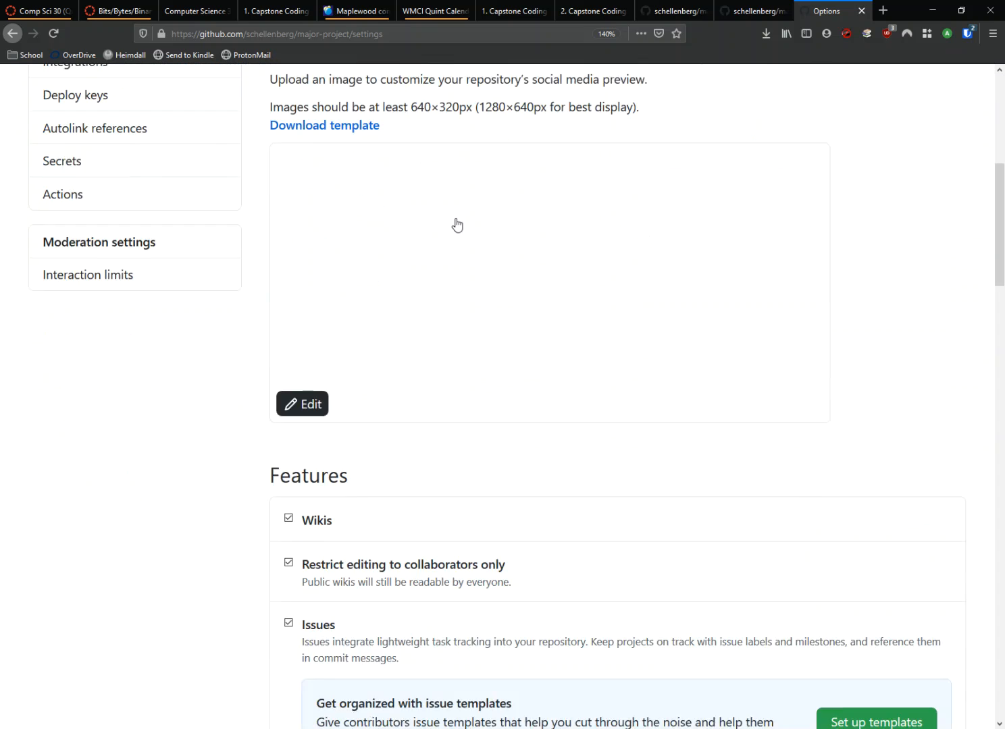
pyautogui.scroll(-12, 457, 218)
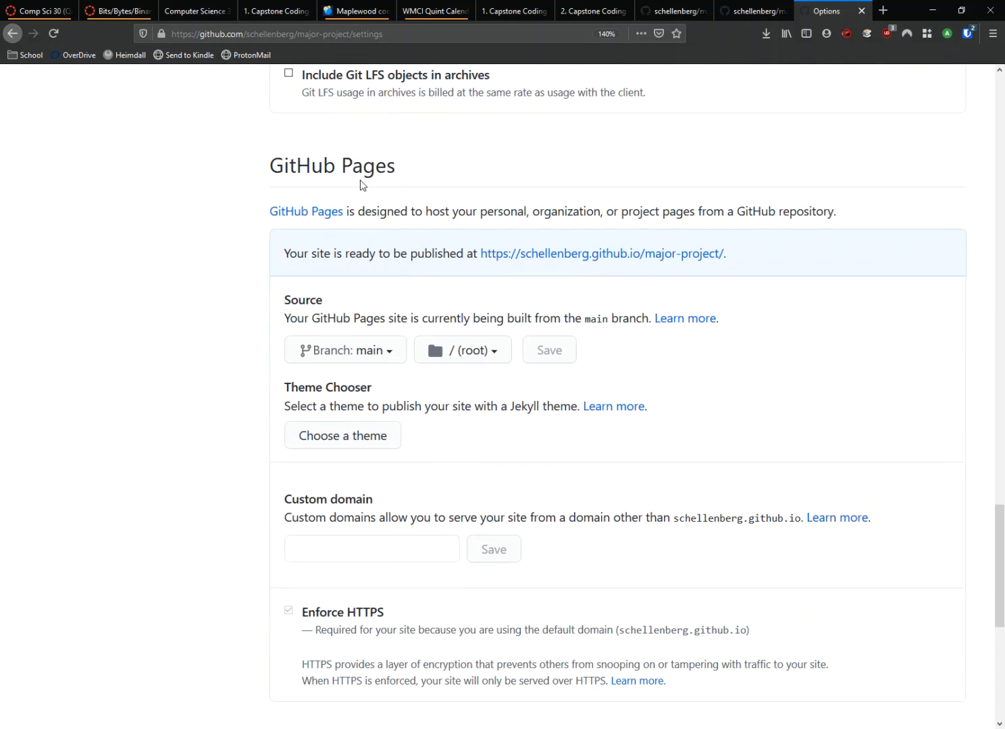
pyautogui.click(349, 352)
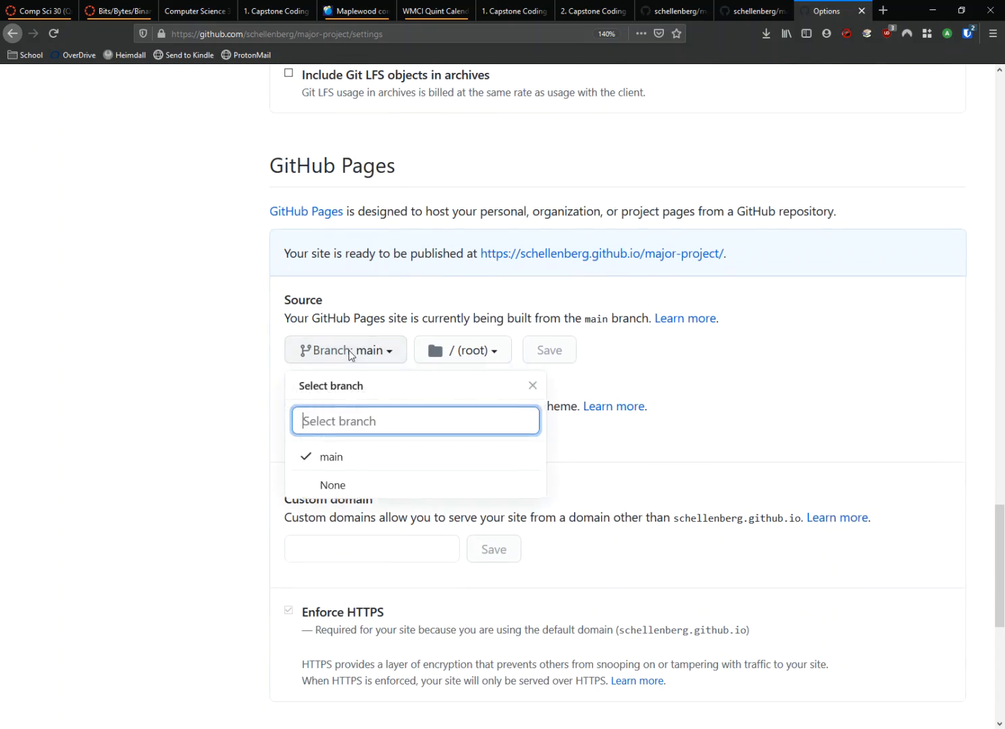
pyautogui.click(168, 388)
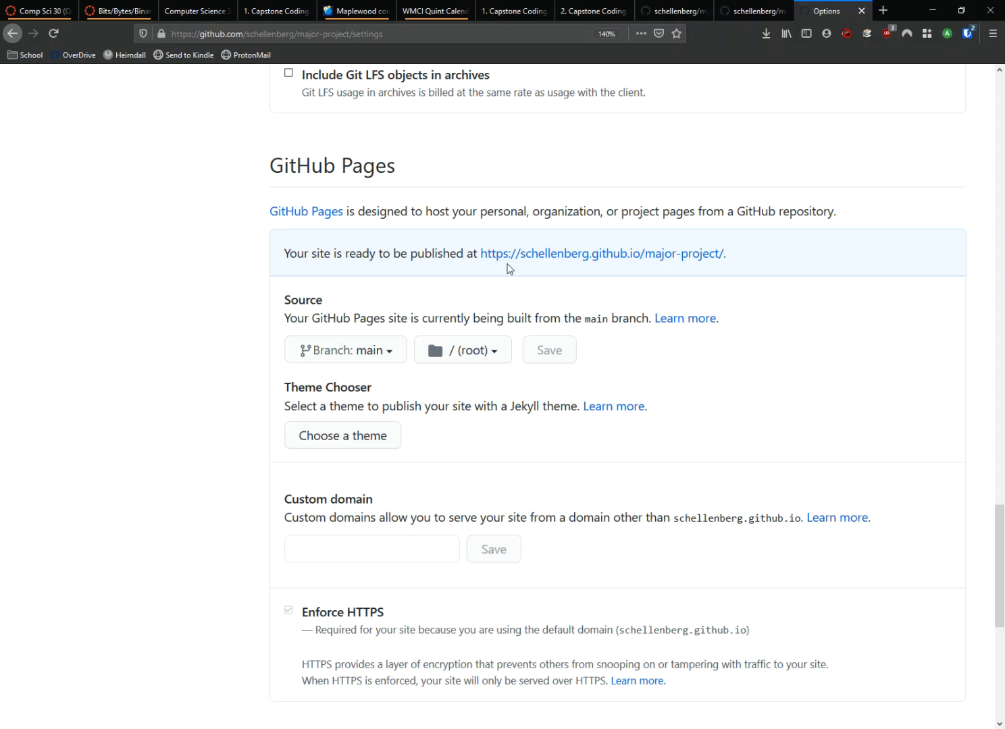
# Step: Open the published major-project site from its GitHub Pages link in a new tab, view it and close that tab
pyautogui.keyDown('ctrl'); pyautogui.scroll(4, 773, 315); pyautogui.keyUp('ctrl')
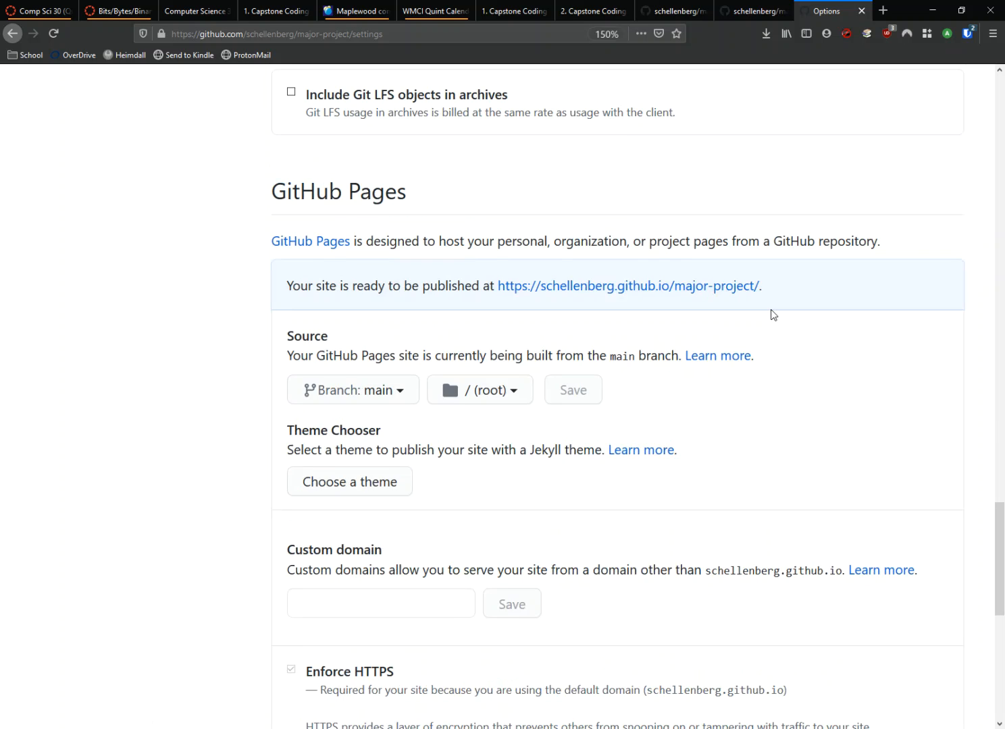
pyautogui.scroll(-2, 729, 241)
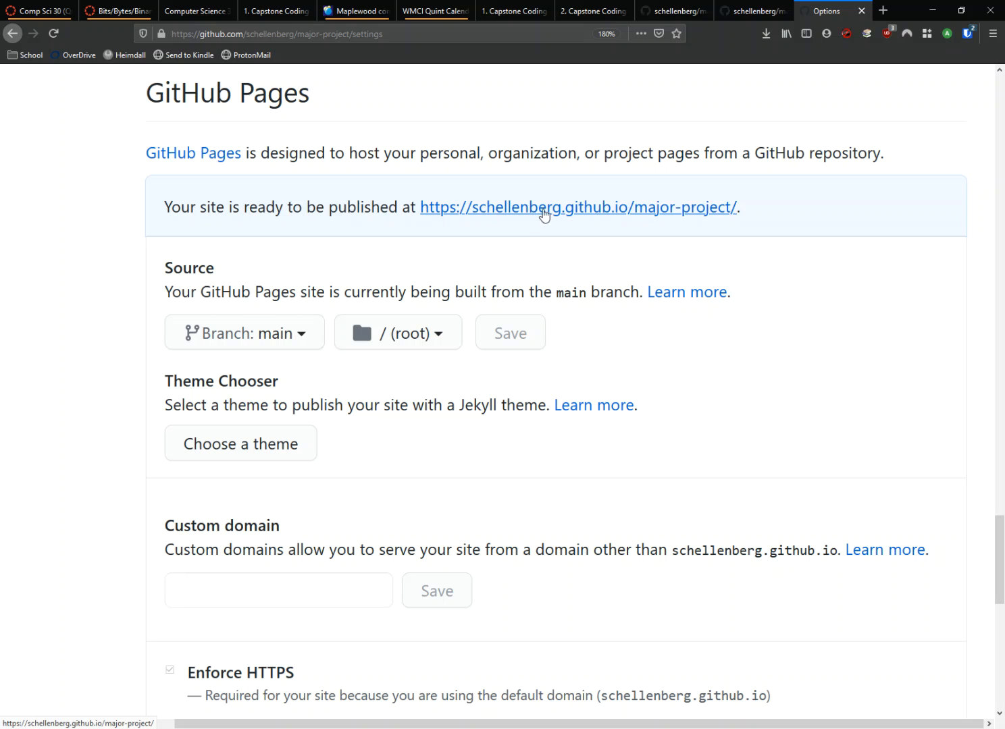
pyautogui.keyDown('ctrl'); pyautogui.scroll(-1, 555, 216); pyautogui.keyUp('ctrl')
pyautogui.keyDown('ctrl'); pyautogui.scroll(-2, 556, 220); pyautogui.keyUp('ctrl')
pyautogui.scroll(-2, 597, 404)
pyautogui.scroll(2, 697, 415)
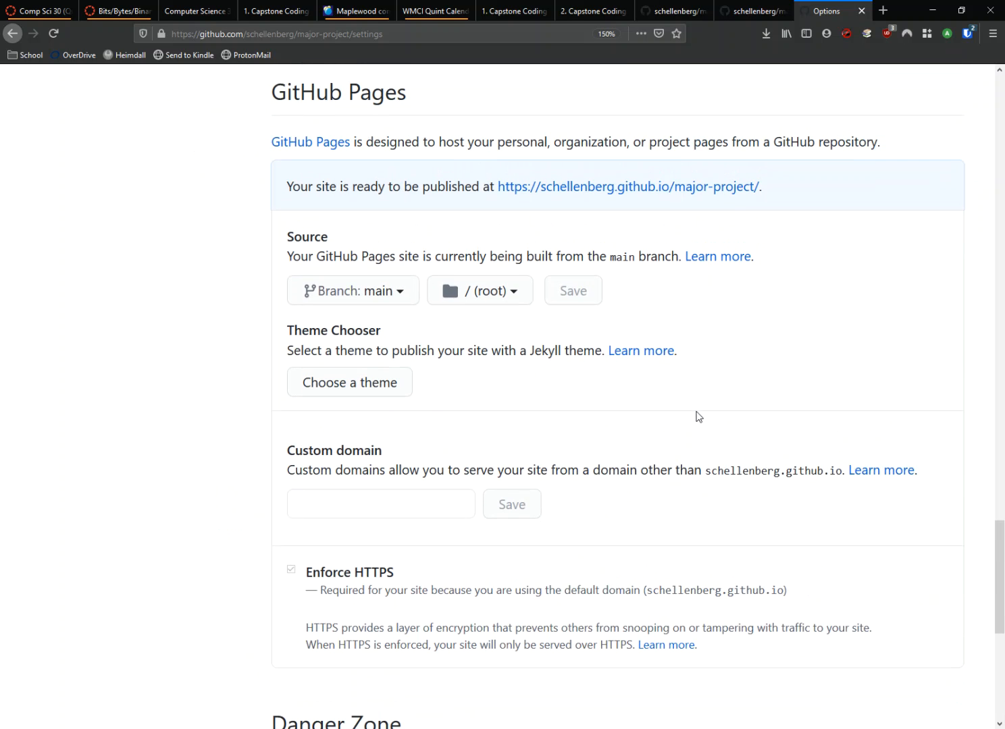
pyautogui.middleClick(667, 191)
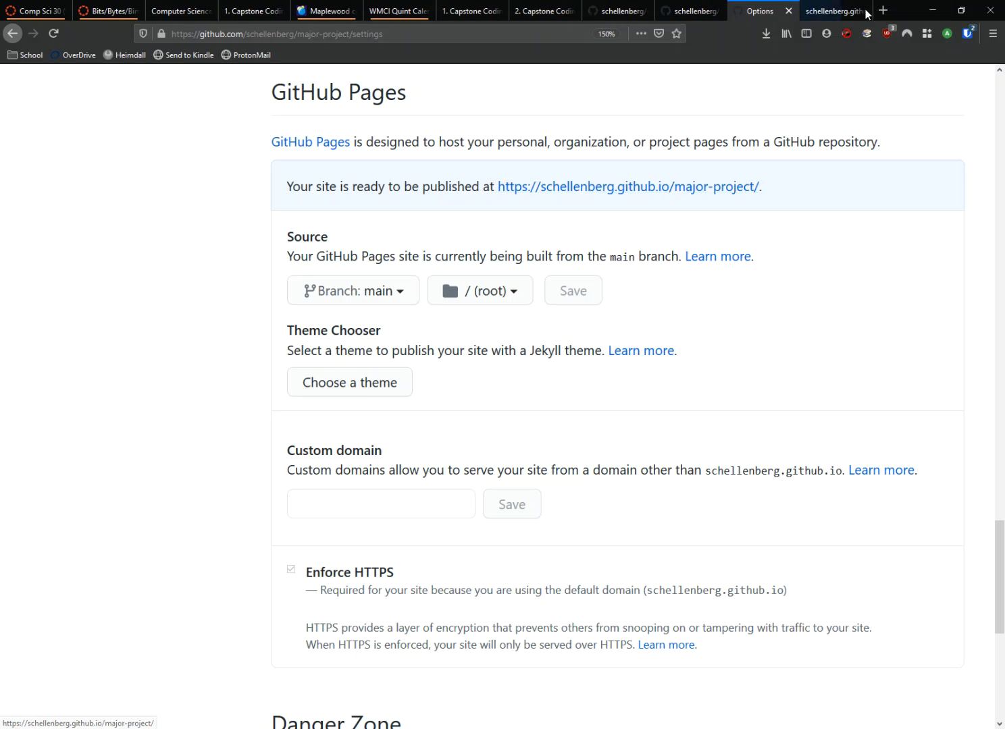
pyautogui.click(836, 11)
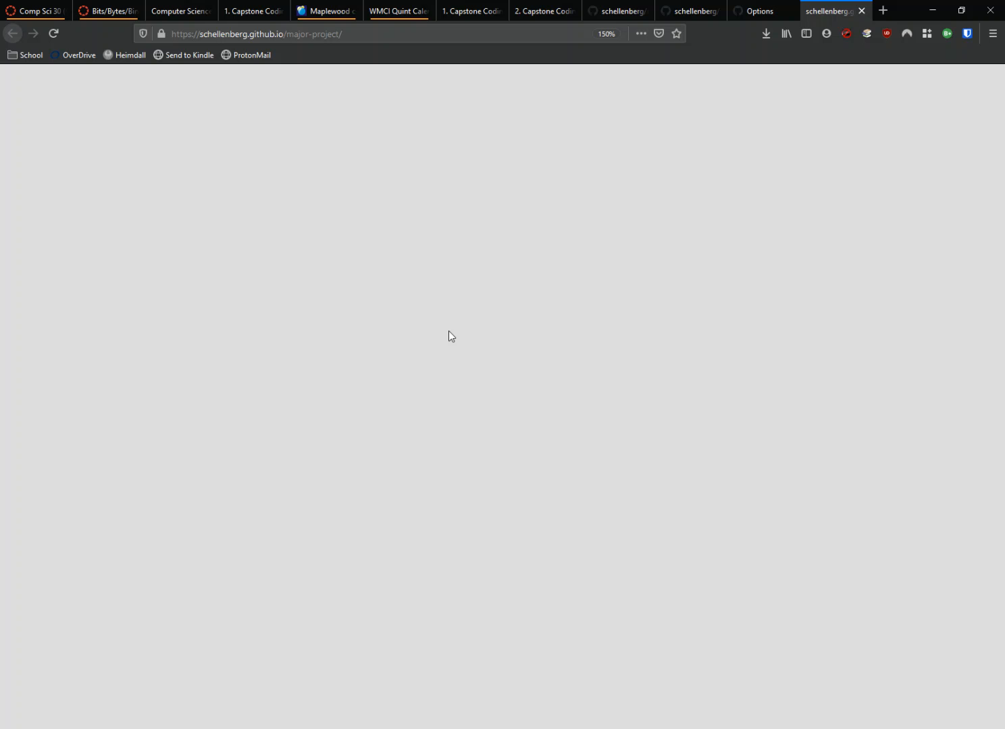
pyautogui.hotkey('ctrl', 'w')
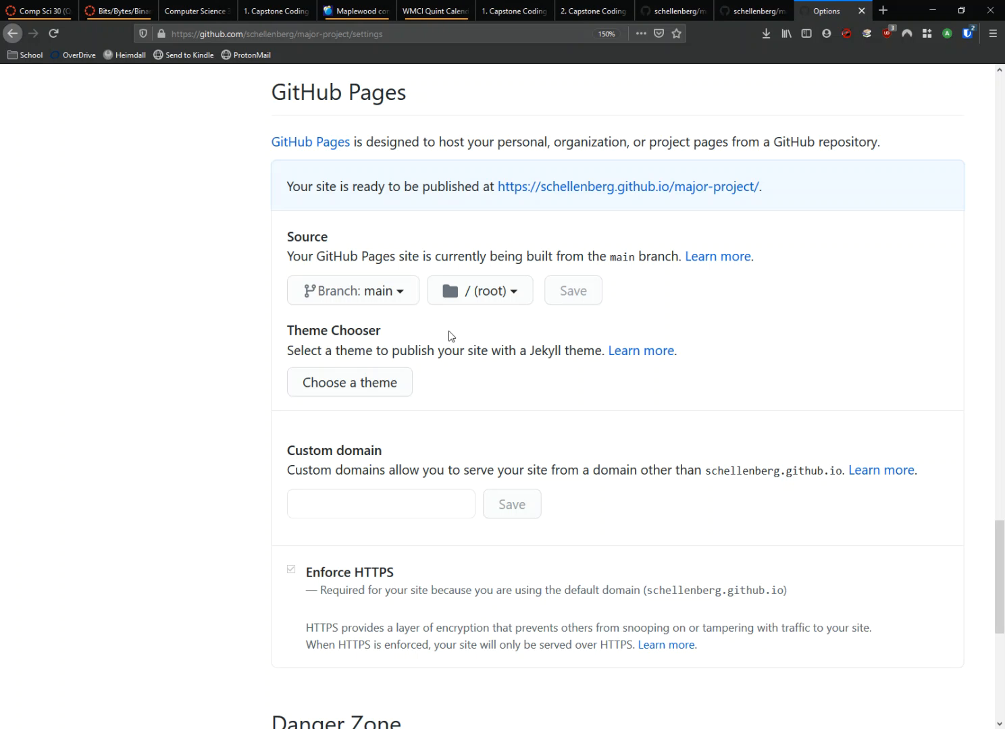